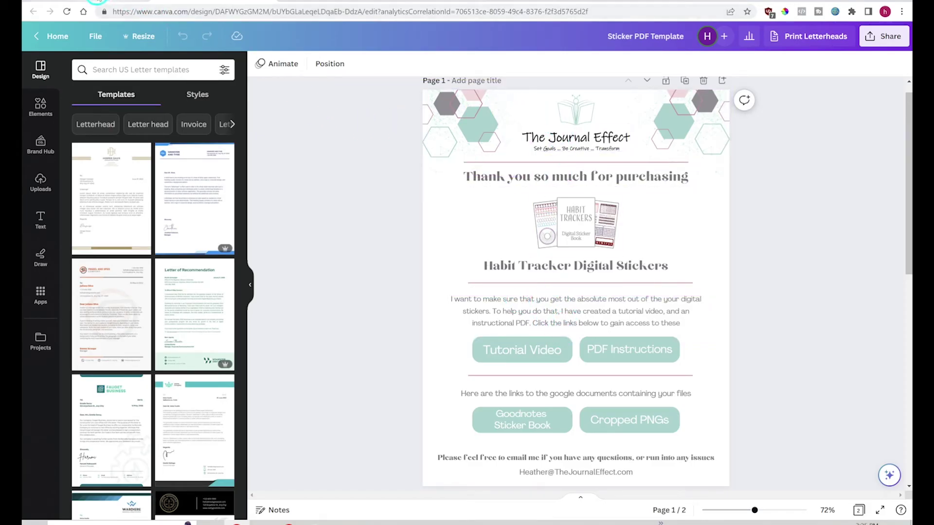
Browse the Documents template gallery for layouts suitable for a customer thank-you PDF.
{"action": "left_click", "coordinate": [97, 2]}
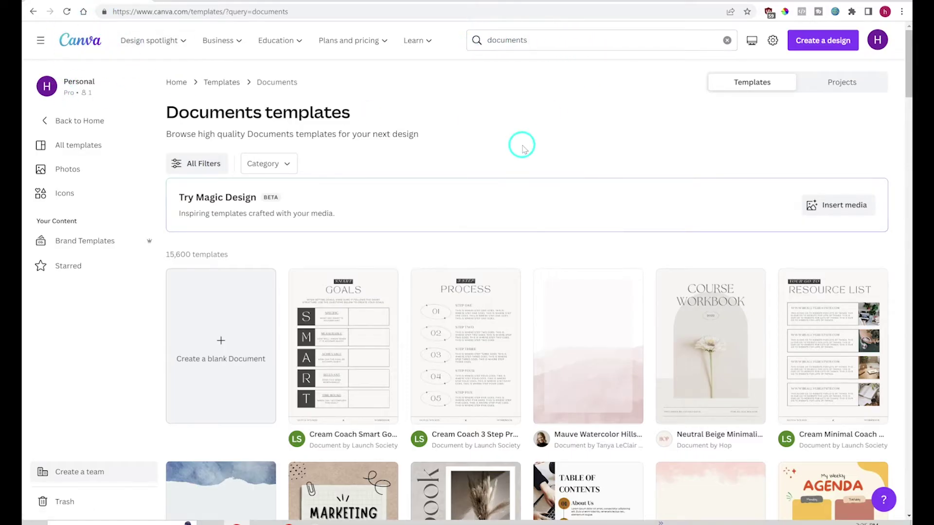
{"action": "scroll", "coordinate": [495, 184], "scroll_direction": "down", "scroll_amount": 3}
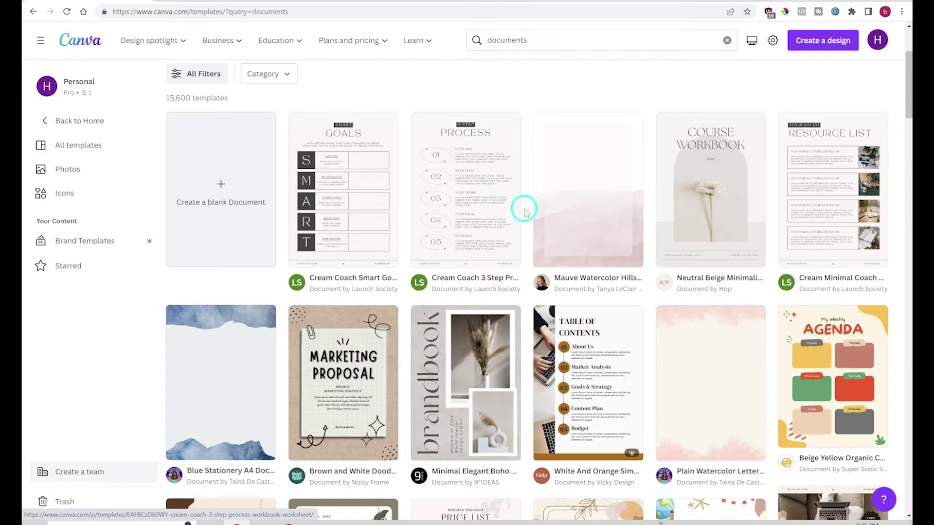
{"action": "scroll", "coordinate": [522, 206], "scroll_direction": "down", "scroll_amount": 3}
{"action": "scroll", "coordinate": [524, 210], "scroll_direction": "down", "scroll_amount": 3}
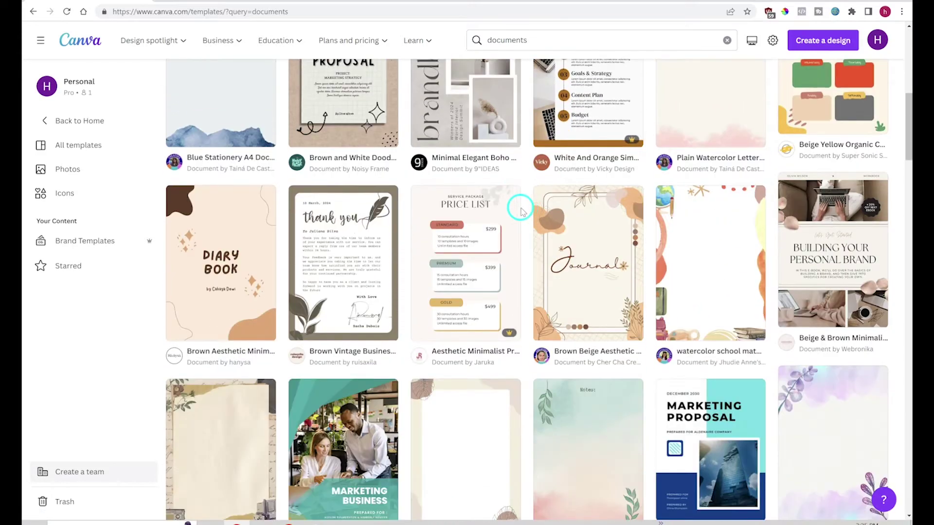
{"action": "scroll", "coordinate": [421, 307], "scroll_direction": "down", "scroll_amount": 3}
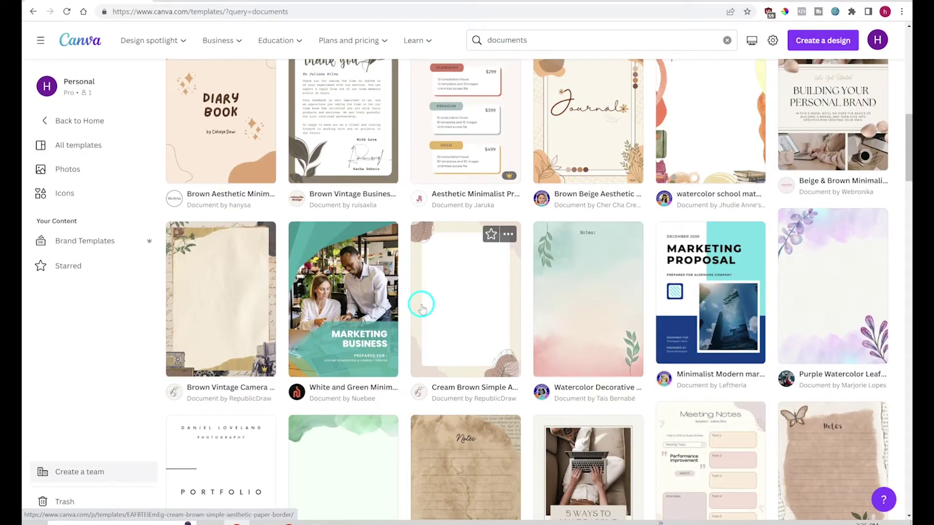
{"action": "scroll", "coordinate": [421, 308], "scroll_direction": "down", "scroll_amount": 2}
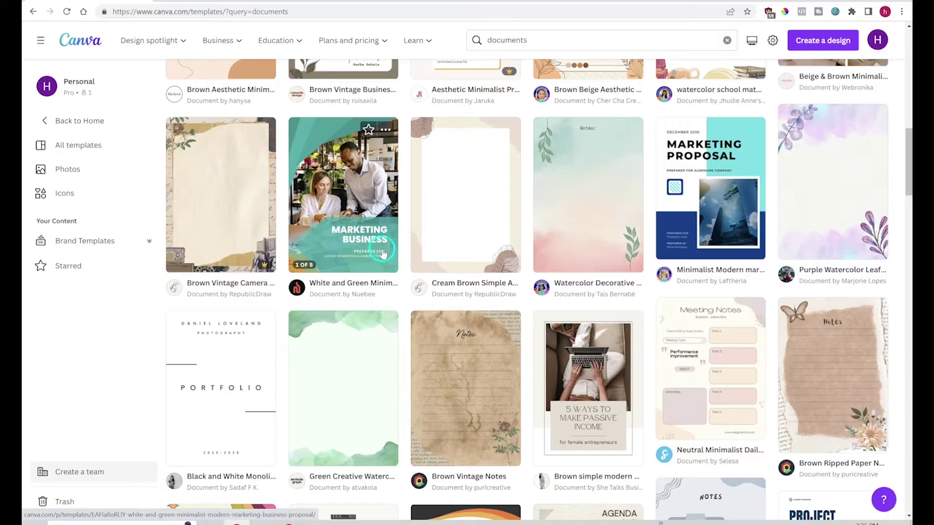
{"action": "scroll", "coordinate": [521, 308], "scroll_direction": "down", "scroll_amount": 1}
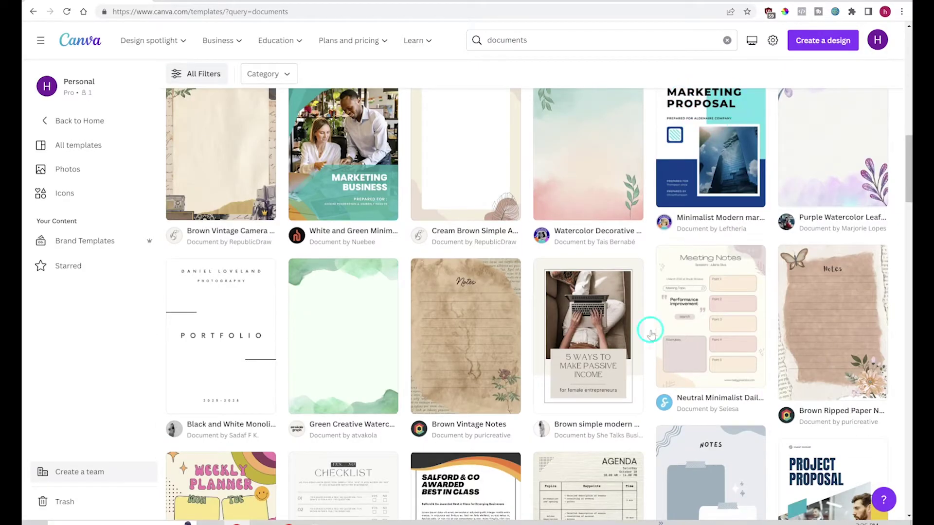
{"action": "scroll", "coordinate": [507, 338], "scroll_direction": "down", "scroll_amount": 4}
{"action": "scroll", "coordinate": [507, 342], "scroll_direction": "down", "scroll_amount": 2}
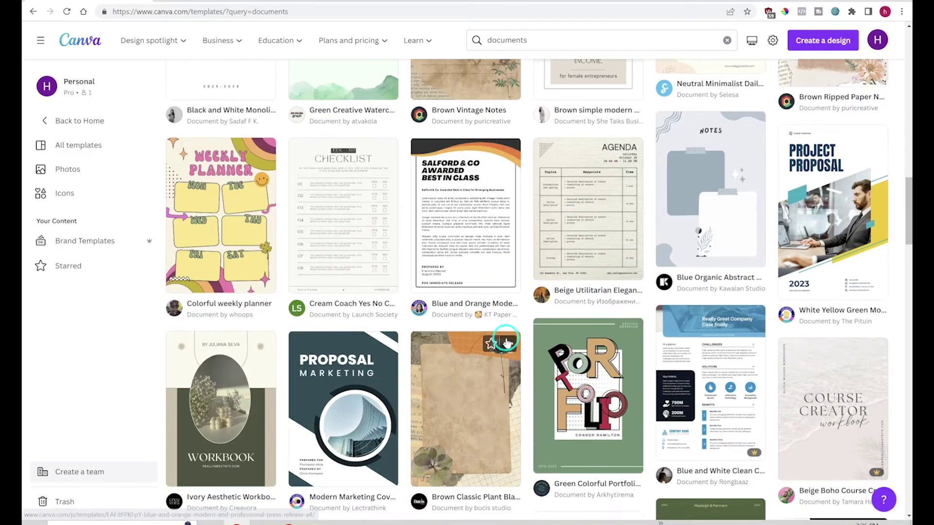
{"action": "scroll", "coordinate": [507, 341], "scroll_direction": "down", "scroll_amount": 3}
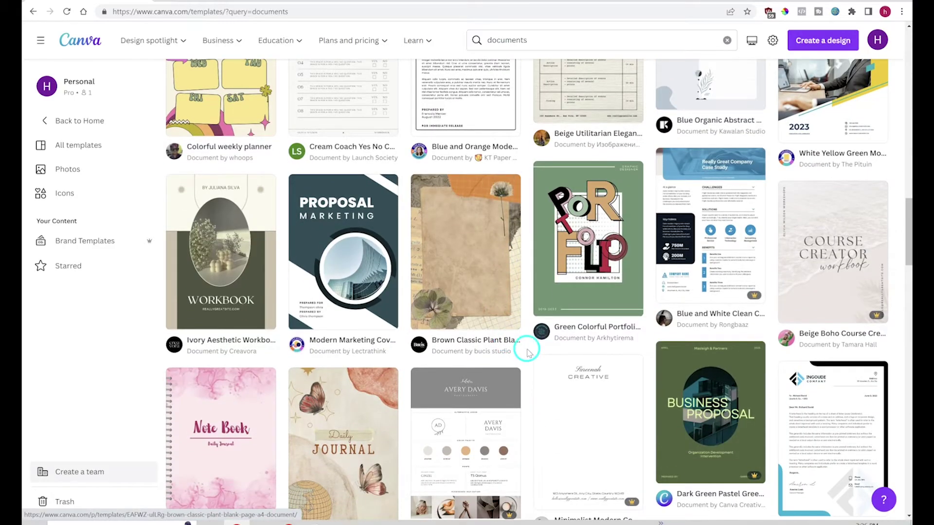
{"action": "scroll", "coordinate": [527, 351], "scroll_direction": "down", "scroll_amount": 4}
{"action": "scroll", "coordinate": [527, 351], "scroll_direction": "down", "scroll_amount": 2}
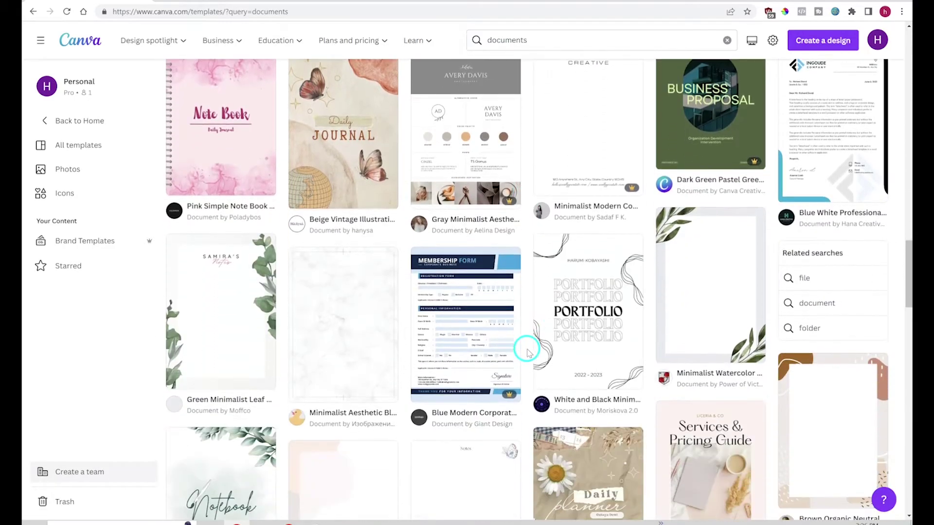
{"action": "scroll", "coordinate": [528, 351], "scroll_direction": "down", "scroll_amount": 7}
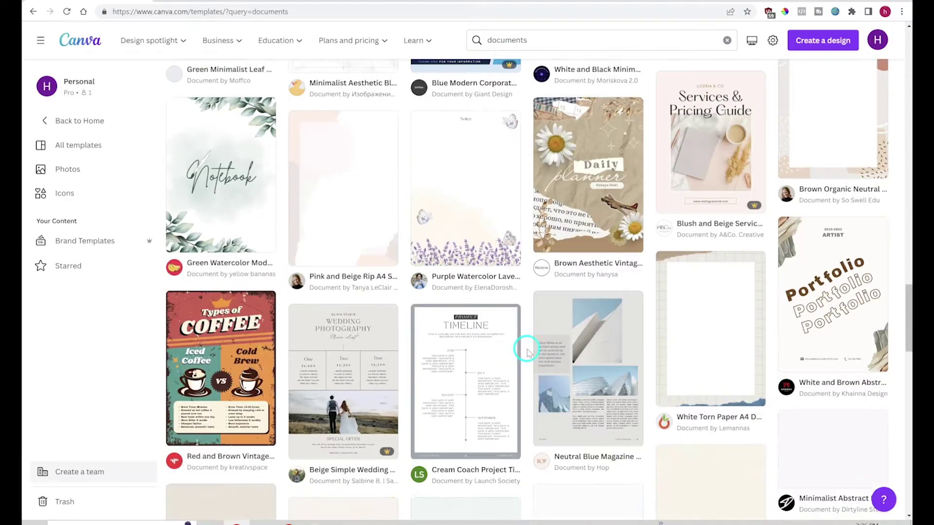
{"action": "scroll", "coordinate": [528, 351], "scroll_direction": "down", "scroll_amount": 4}
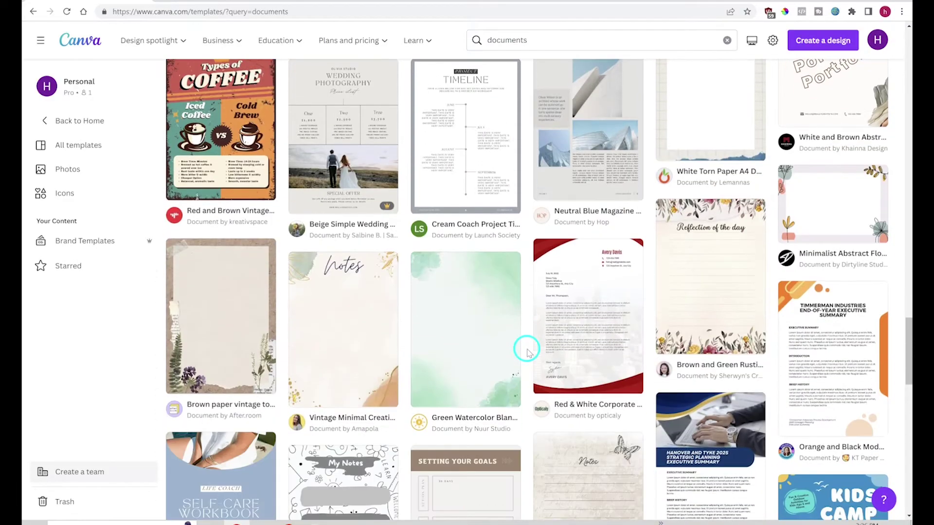
{"action": "scroll", "coordinate": [527, 351], "scroll_direction": "up", "scroll_amount": 6}
{"action": "scroll", "coordinate": [528, 351], "scroll_direction": "up", "scroll_amount": 15}
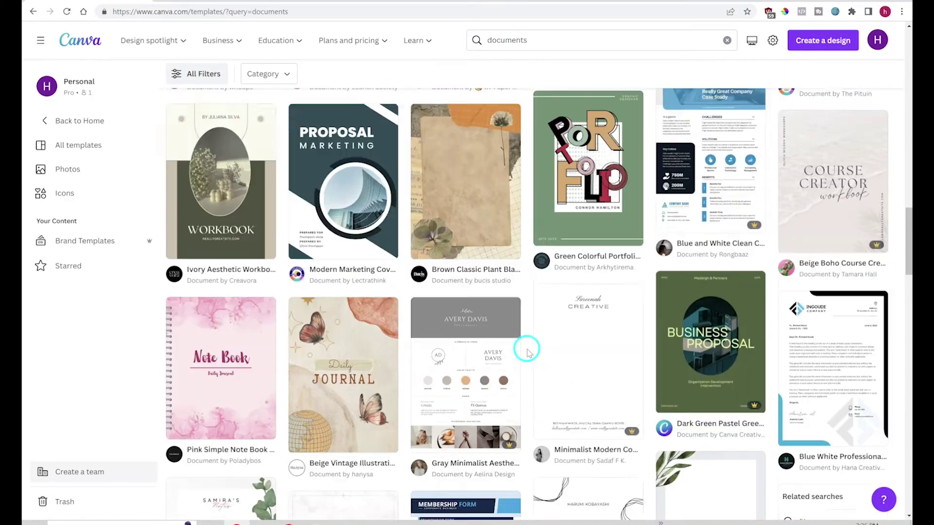
{"action": "scroll", "coordinate": [528, 351], "scroll_direction": "up", "scroll_amount": 15}
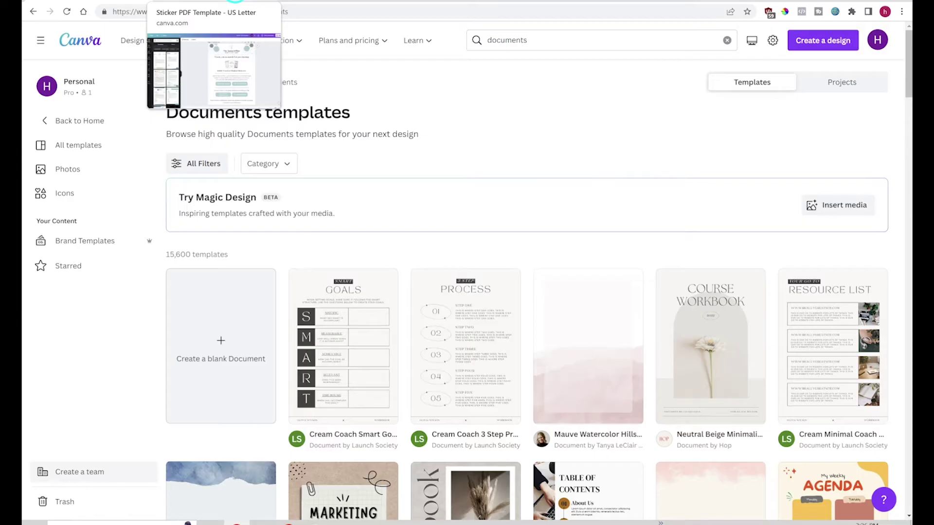
Switch back to the Sticker PDF Template design and review the header area of page 1.
{"action": "left_click", "coordinate": [235, 1]}
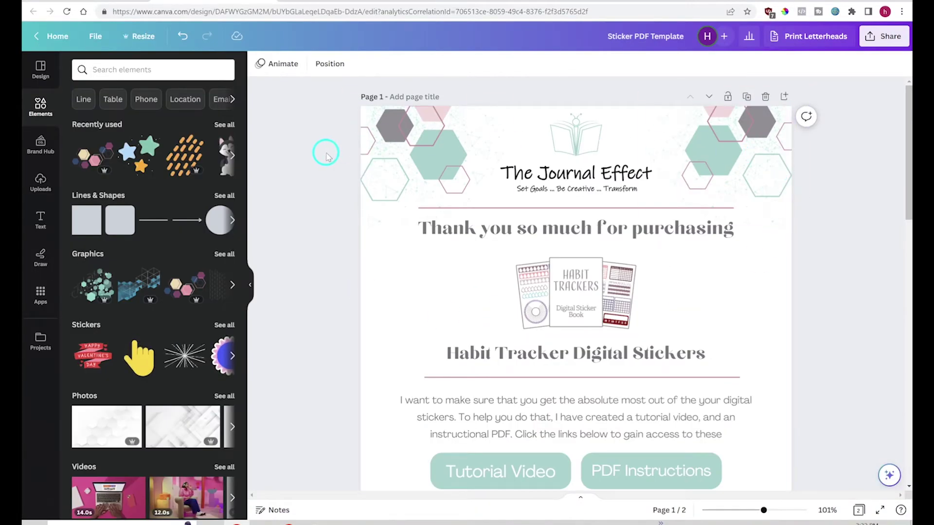
{"action": "scroll", "coordinate": [323, 150], "scroll_direction": "down", "scroll_amount": 2}
{"action": "scroll", "coordinate": [323, 150], "scroll_direction": "up", "scroll_amount": 2}
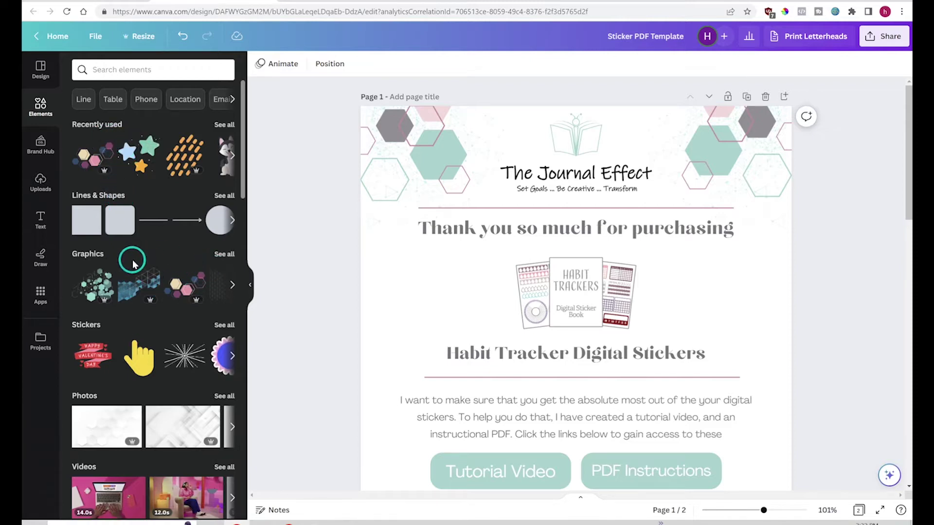
Try the multicoloured hexagon cluster graphic on page 1 below the header, and delete it again.
{"action": "left_click", "coordinate": [184, 290]}
{"action": "left_click_drag", "start_coordinate": [516, 369], "coordinate": [382, 210]}
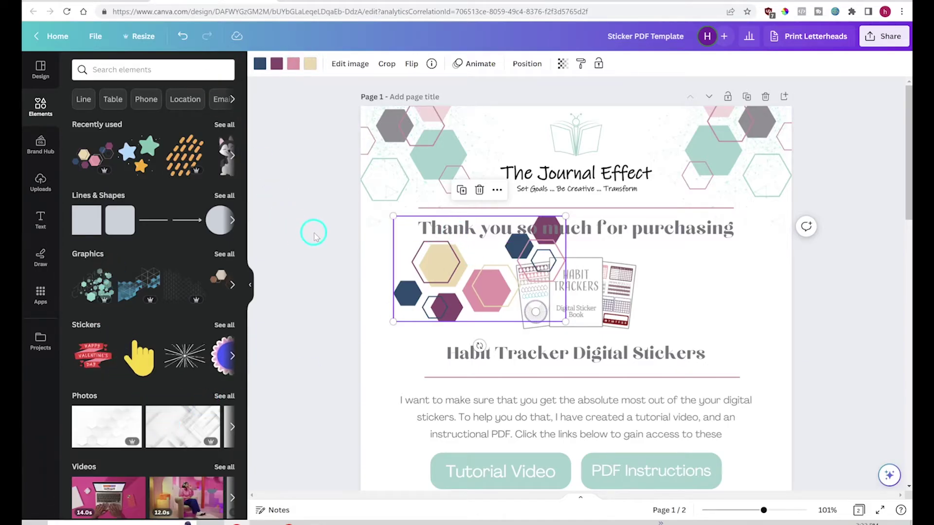
{"action": "key", "text": "Delete"}
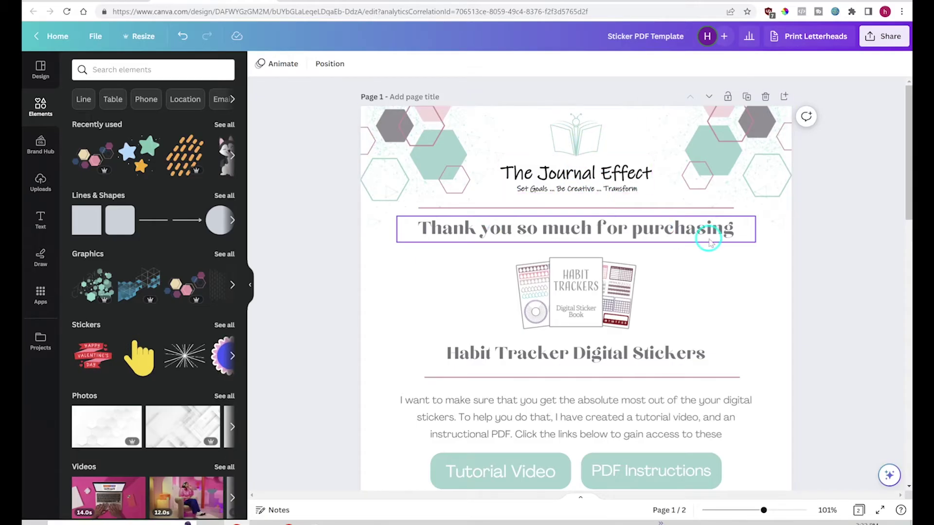
Review the logo, headings and product image on page 1, and search the elements for "lin" to look up divider lines.
{"action": "scroll", "coordinate": [780, 296], "scroll_direction": "down", "scroll_amount": 1}
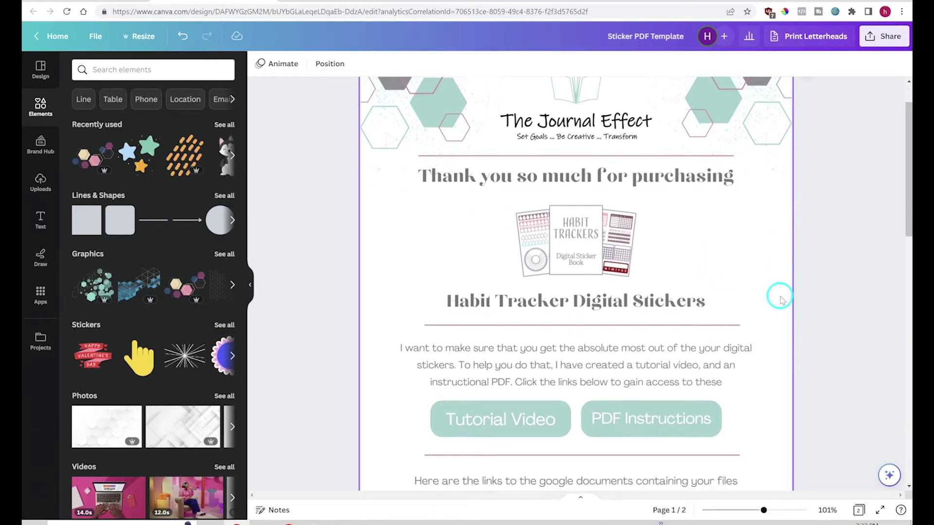
{"action": "scroll", "coordinate": [754, 252], "scroll_direction": "up", "scroll_amount": 1}
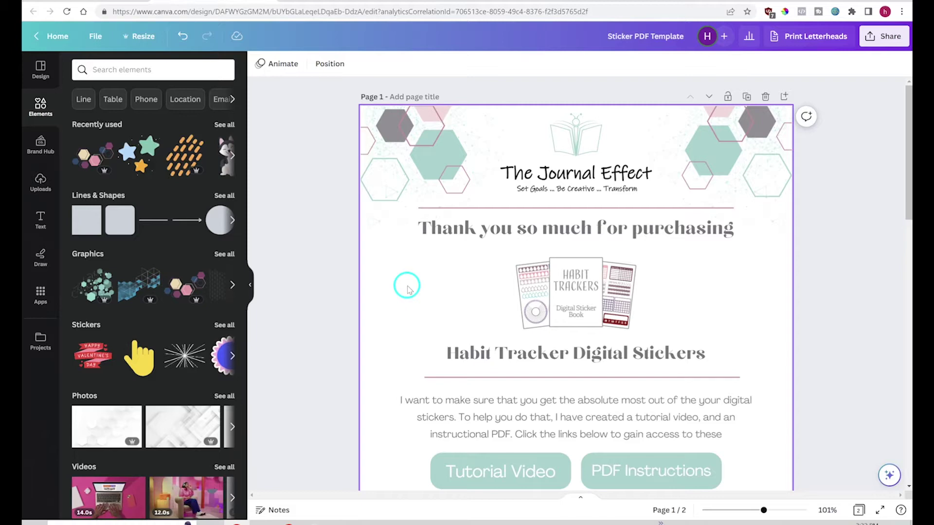
{"action": "scroll", "coordinate": [406, 287], "scroll_direction": "down", "scroll_amount": 1}
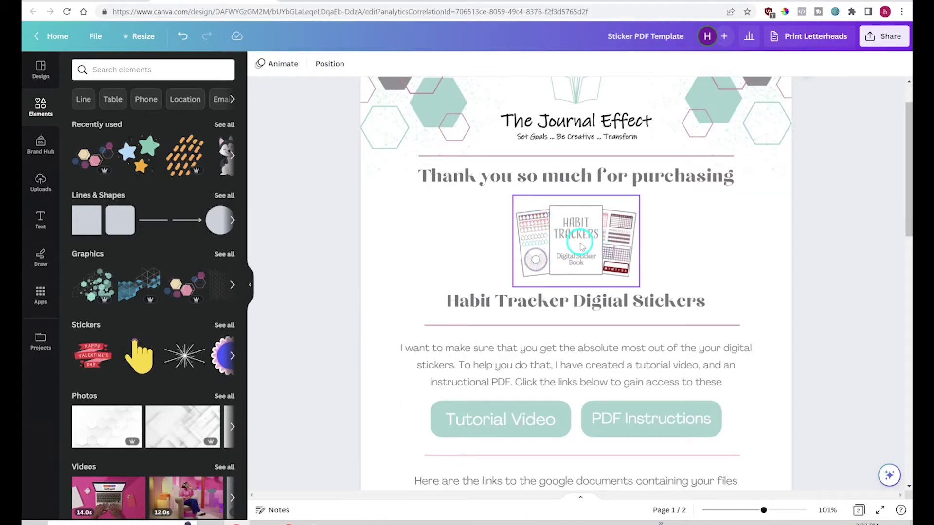
{"action": "scroll", "coordinate": [409, 235], "scroll_direction": "down", "scroll_amount": 1}
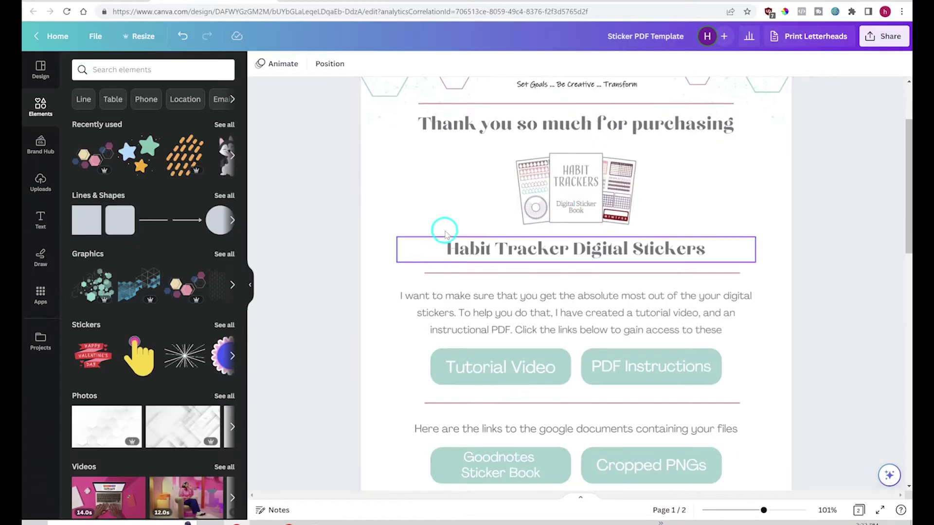
{"action": "scroll", "coordinate": [452, 204], "scroll_direction": "up", "scroll_amount": 1}
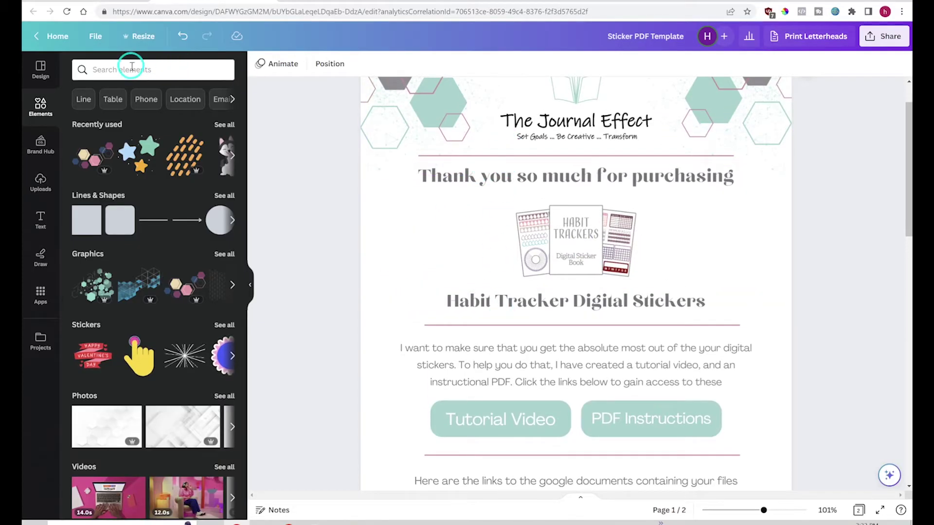
{"action": "left_click", "coordinate": [175, 81]}
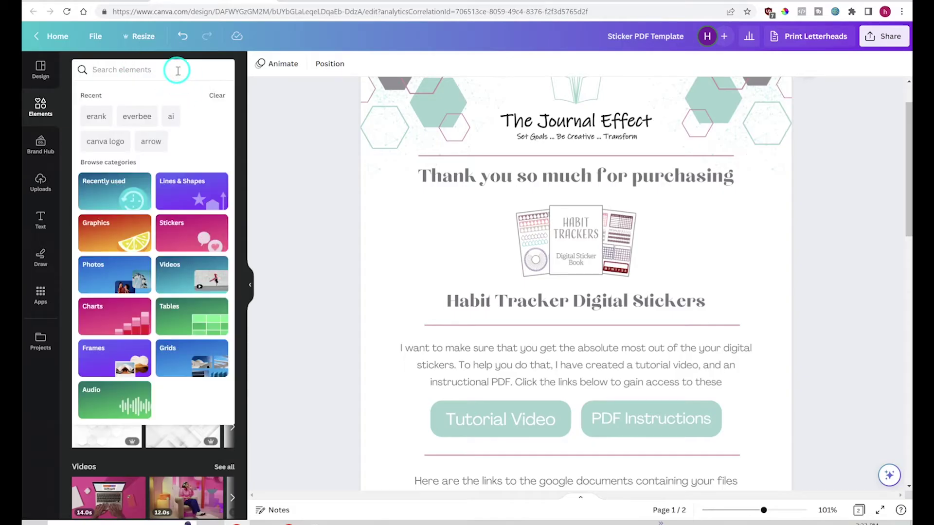
{"action": "type", "text": "lin"}
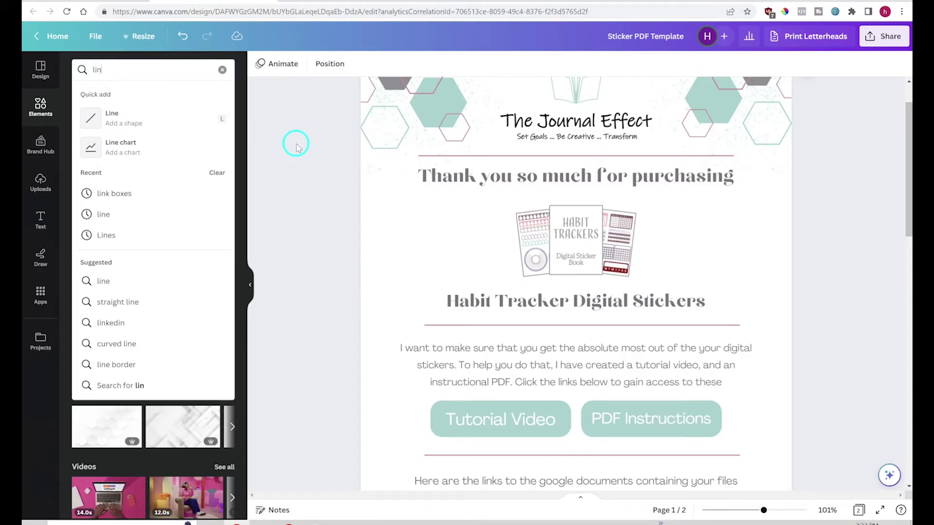
{"action": "left_click", "coordinate": [314, 152]}
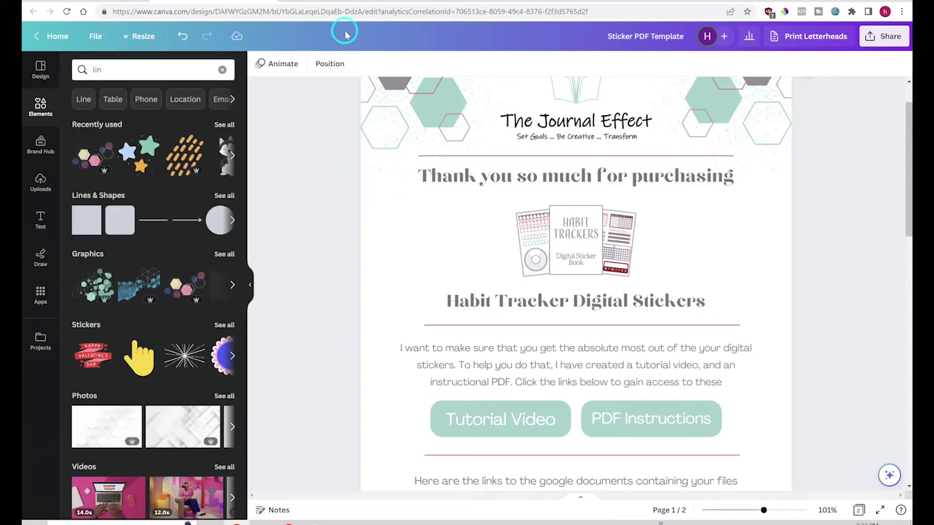
Search the elements for "re" to look up rectangle shapes, and inspect the "Tutorial Video" button text on page 1.
{"action": "scroll", "coordinate": [396, 209], "scroll_direction": "down", "scroll_amount": 2}
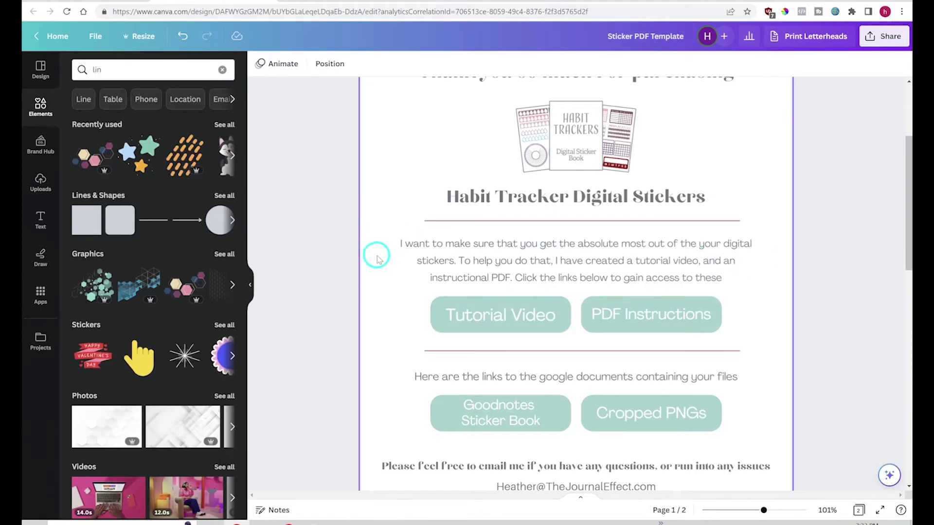
{"action": "scroll", "coordinate": [379, 259], "scroll_direction": "down", "scroll_amount": 1}
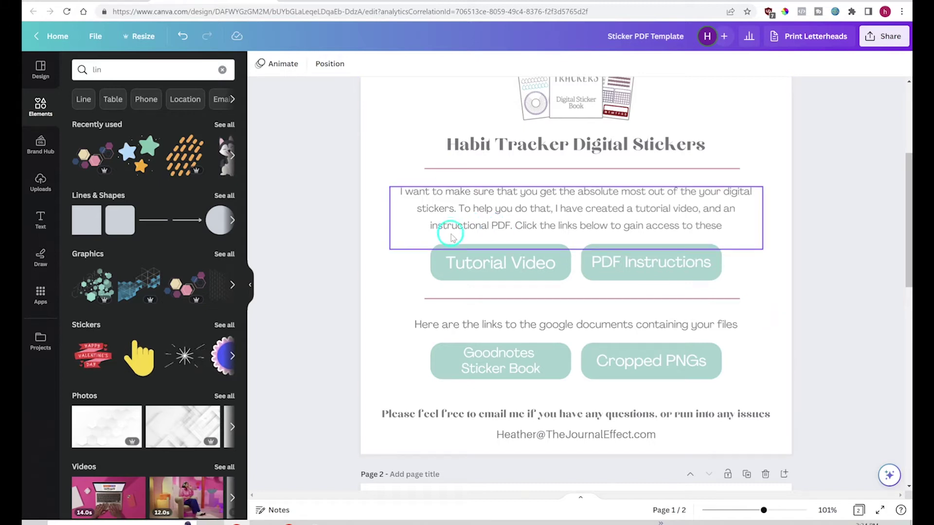
{"action": "left_click", "coordinate": [125, 69]}
{"action": "double_click", "coordinate": [144, 71]}
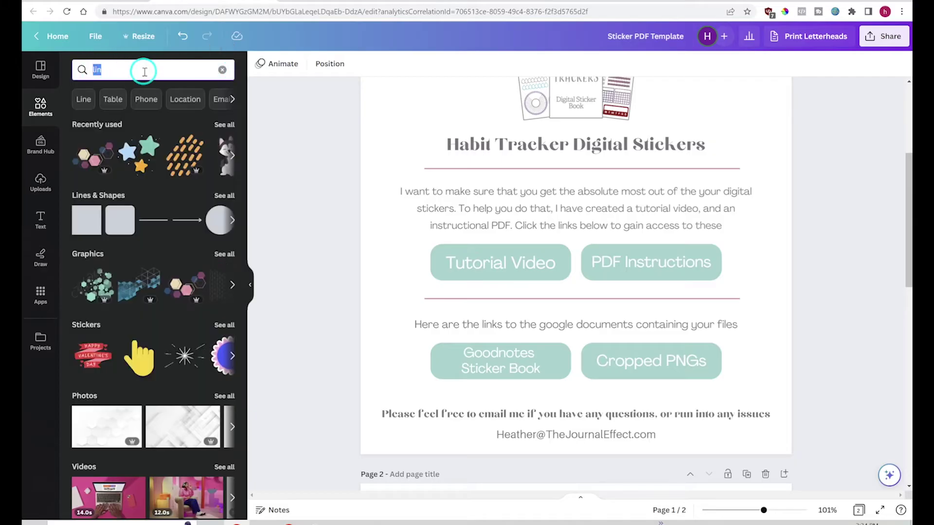
{"action": "type", "text": "re"}
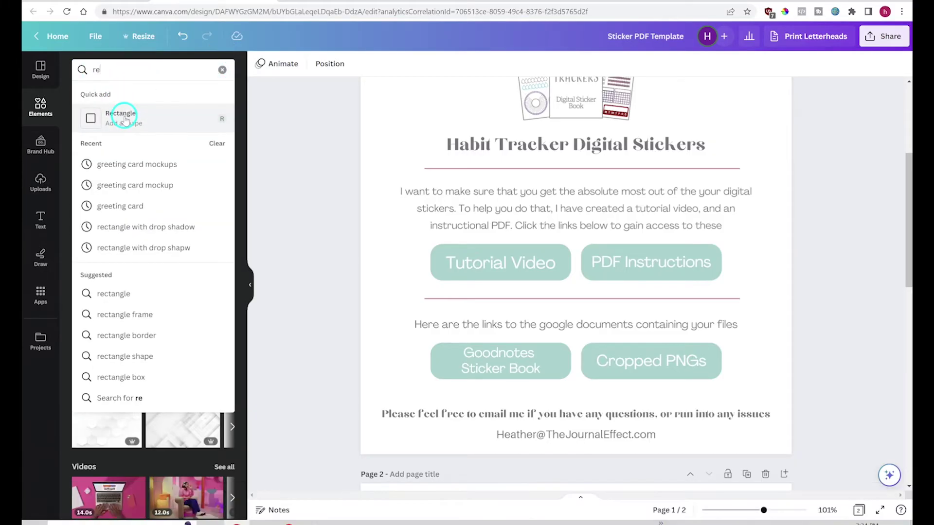
{"action": "left_click", "coordinate": [250, 214]}
{"action": "left_click", "coordinate": [537, 270]}
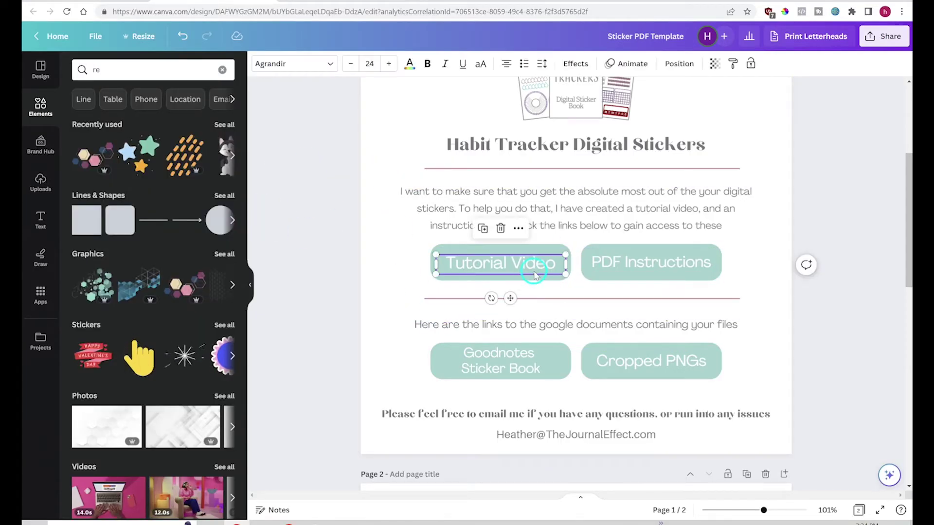
{"action": "left_click", "coordinate": [340, 262]}
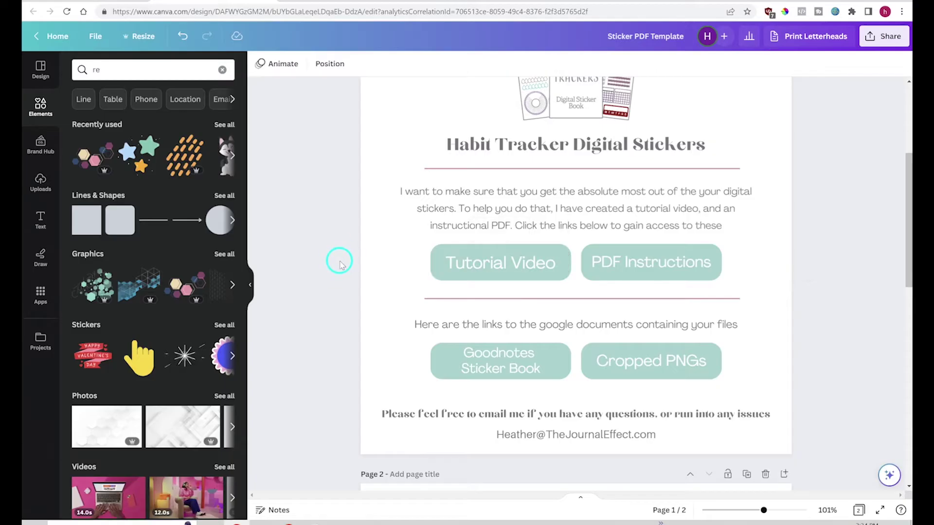
Examine the link buttons on page 1 and the file download and upload instructions on page 2.
{"action": "scroll", "coordinate": [339, 262], "scroll_direction": "down", "scroll_amount": 2}
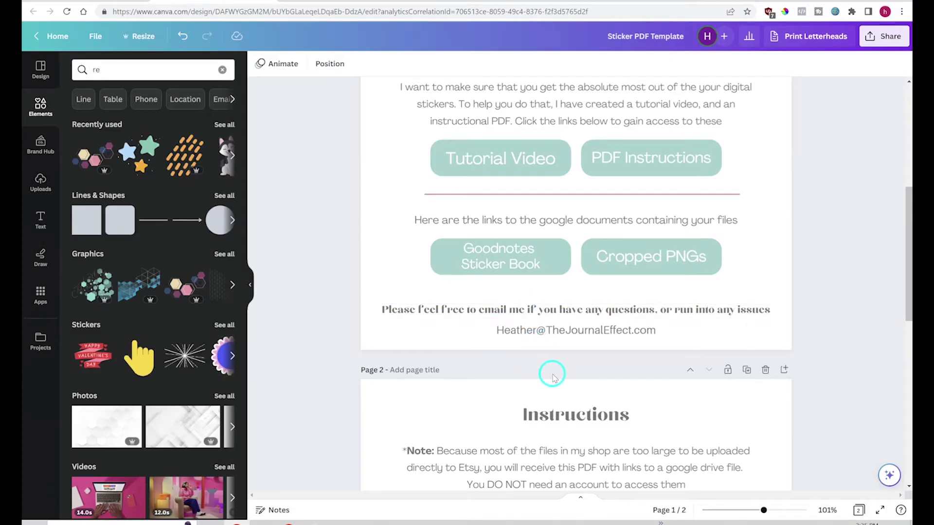
{"action": "scroll", "coordinate": [625, 253], "scroll_direction": "up", "scroll_amount": 2}
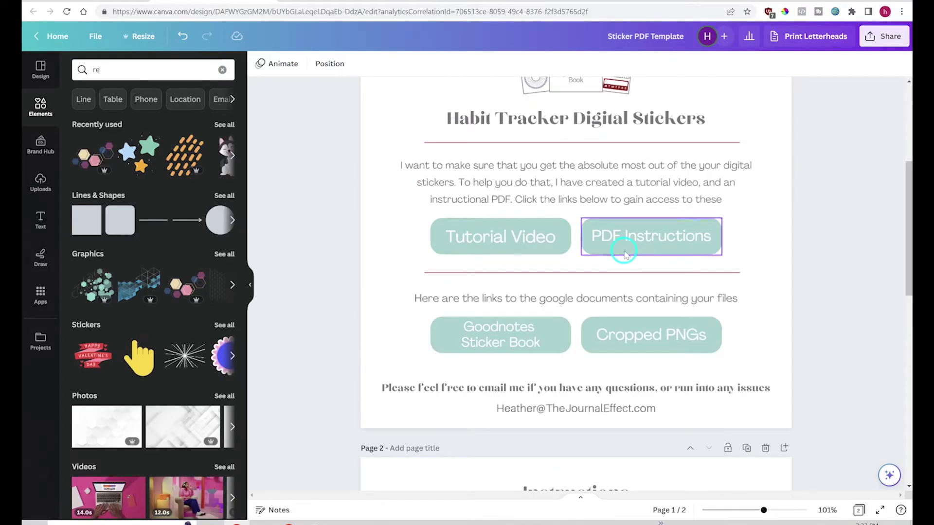
{"action": "scroll", "coordinate": [625, 253], "scroll_direction": "down", "scroll_amount": 7}
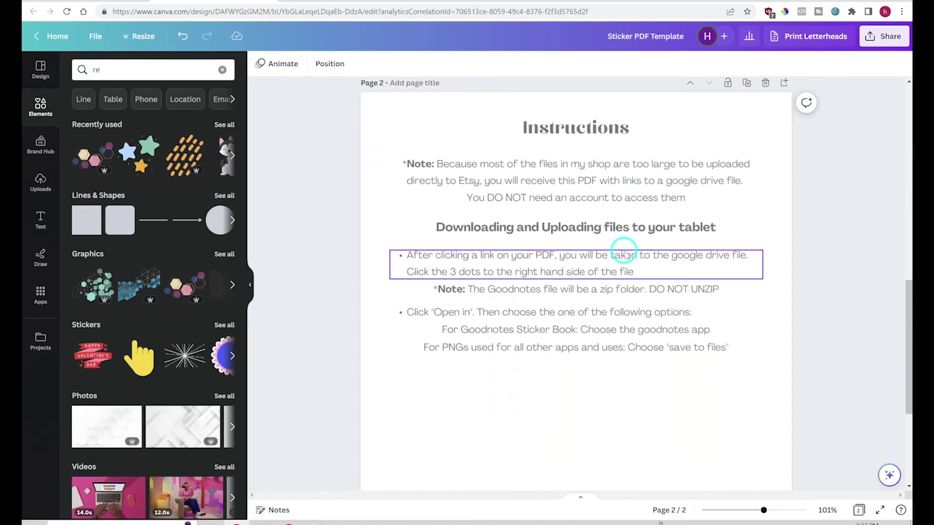
{"action": "scroll", "coordinate": [624, 253], "scroll_direction": "down", "scroll_amount": 1}
{"action": "scroll", "coordinate": [837, 287], "scroll_direction": "up", "scroll_amount": 1}
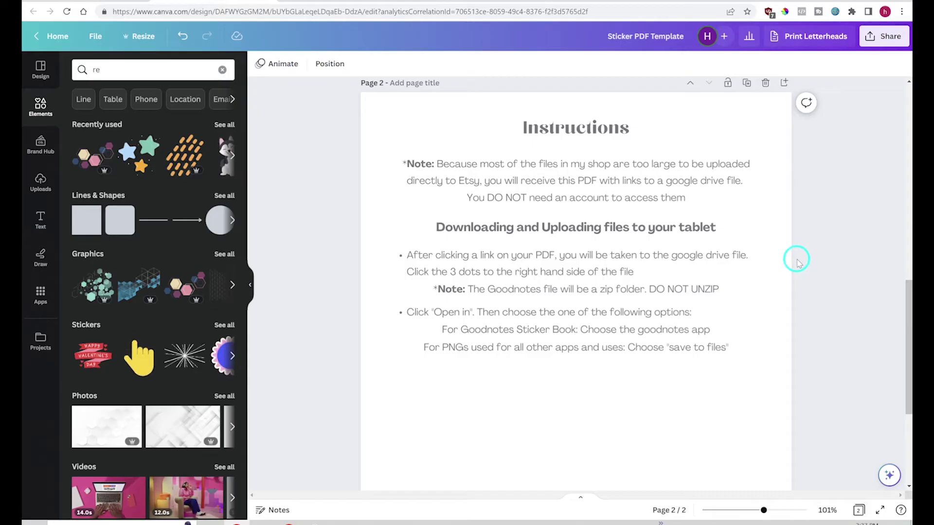
Read the page 2 instructions down to the contact line, and review the text and link buttons on page 1.
{"action": "scroll", "coordinate": [796, 262], "scroll_direction": "down", "scroll_amount": 1}
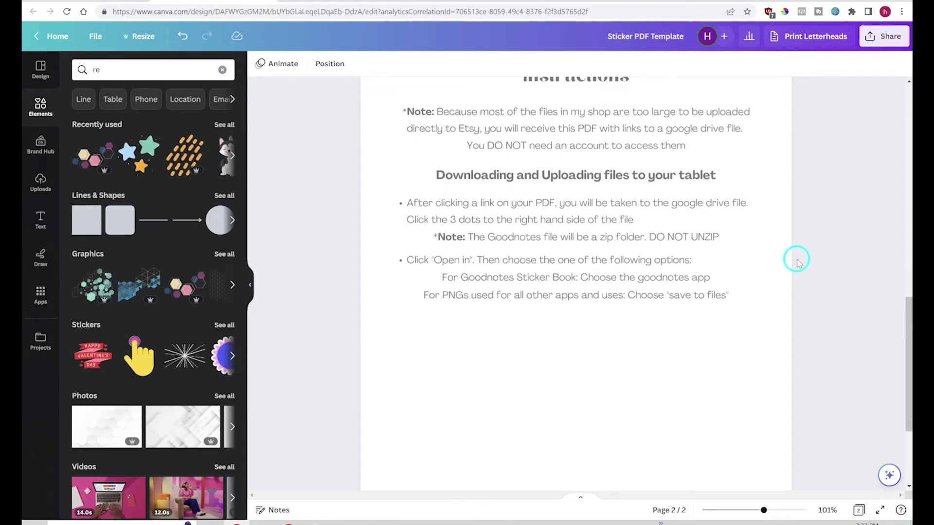
{"action": "scroll", "coordinate": [797, 263], "scroll_direction": "up", "scroll_amount": 1}
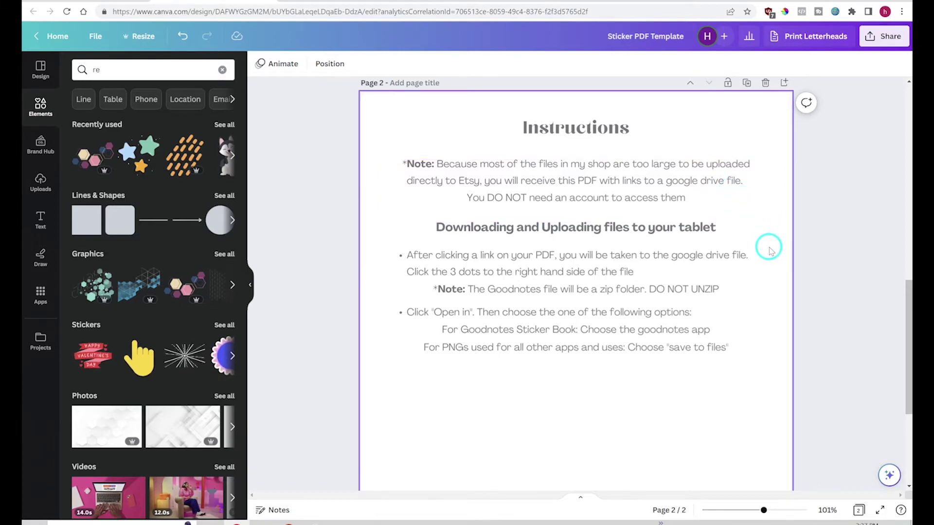
{"action": "scroll", "coordinate": [769, 250], "scroll_direction": "down", "scroll_amount": 1}
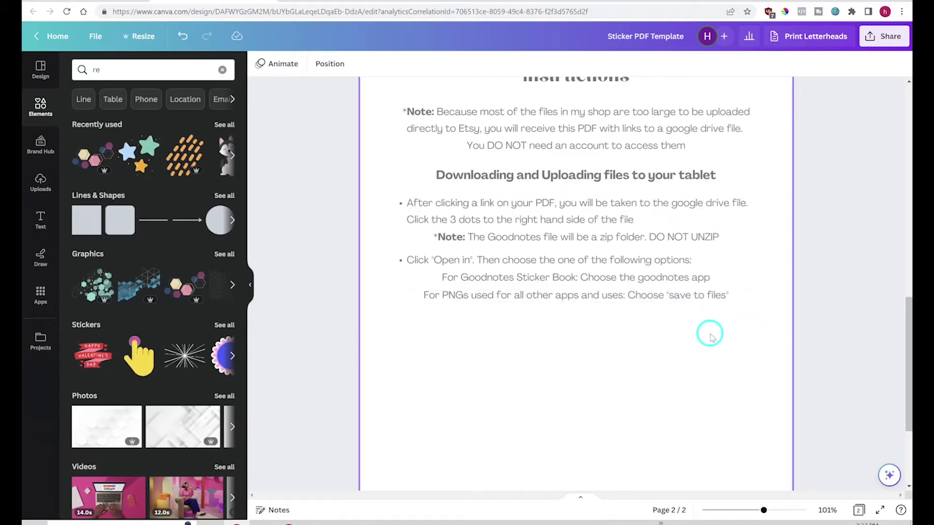
{"action": "scroll", "coordinate": [708, 332], "scroll_direction": "down", "scroll_amount": 3}
{"action": "scroll", "coordinate": [709, 332], "scroll_direction": "up", "scroll_amount": 1}
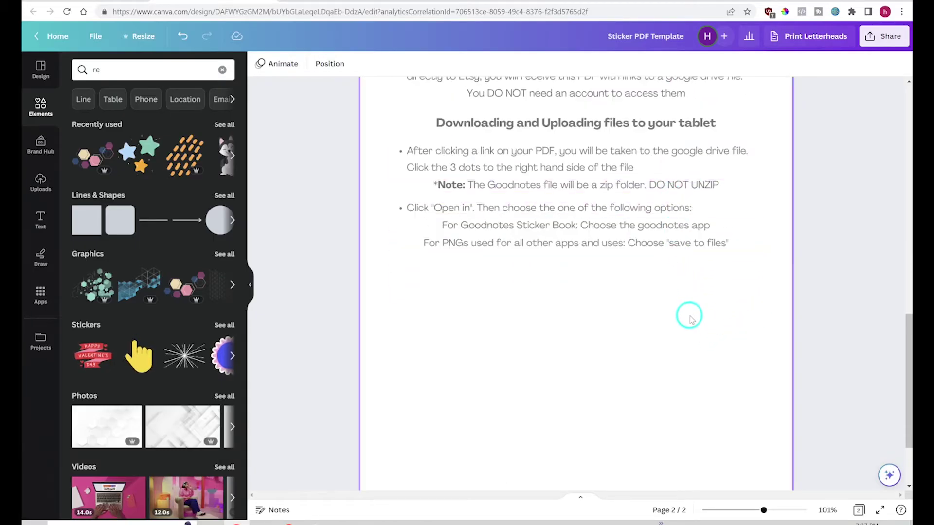
{"action": "scroll", "coordinate": [690, 316], "scroll_direction": "down", "scroll_amount": 2}
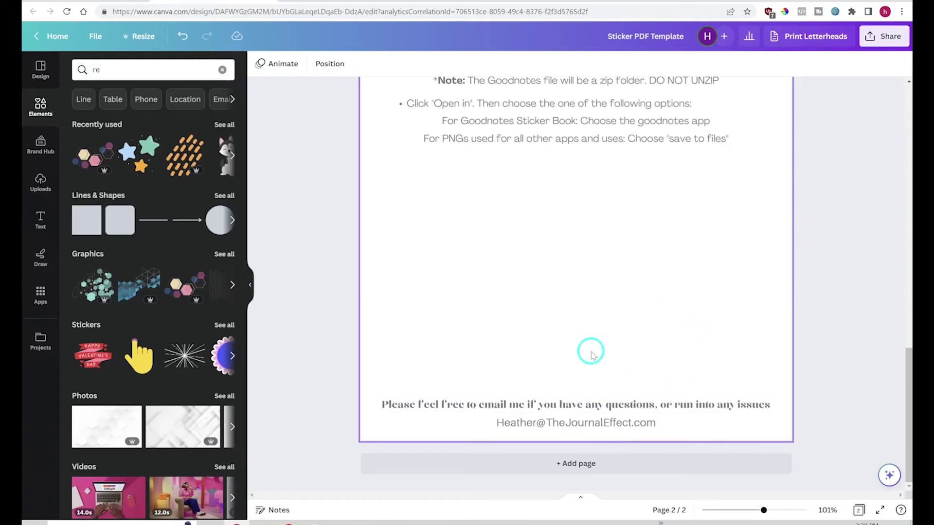
{"action": "scroll", "coordinate": [597, 355], "scroll_direction": "up", "scroll_amount": 10}
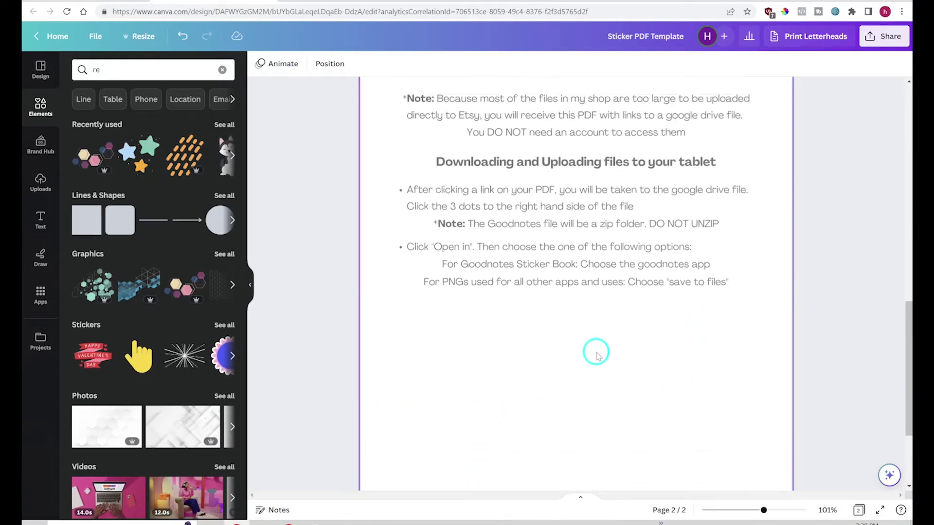
{"action": "scroll", "coordinate": [597, 356], "scroll_direction": "up", "scroll_amount": 7}
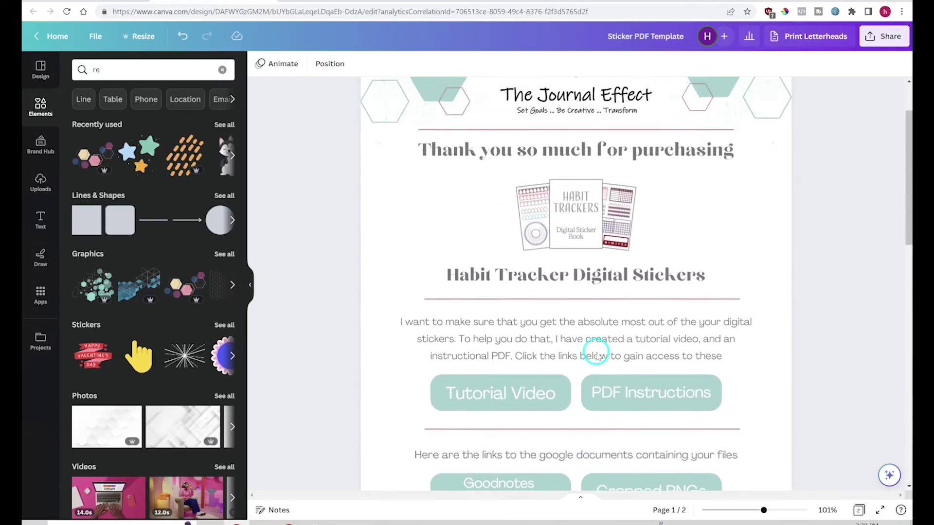
{"action": "scroll", "coordinate": [334, 215], "scroll_direction": "down", "scroll_amount": 2}
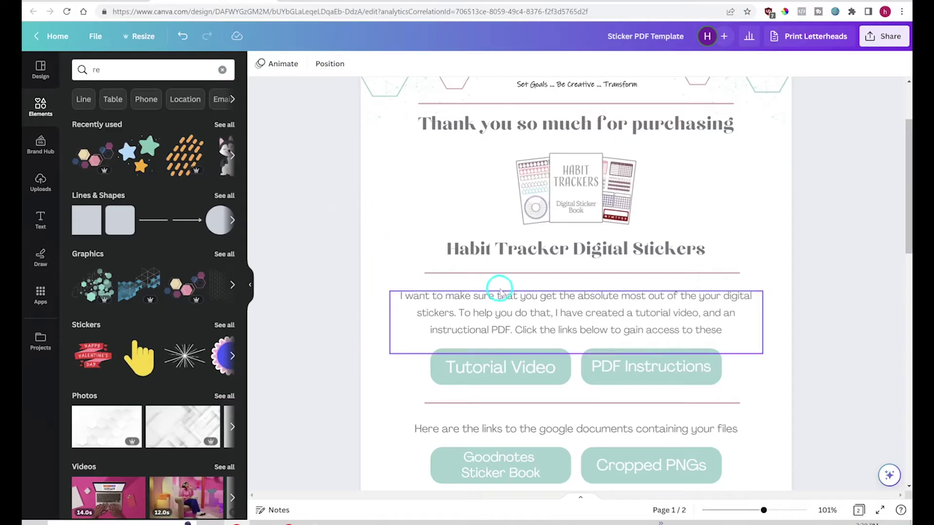
{"action": "scroll", "coordinate": [535, 292], "scroll_direction": "down", "scroll_amount": 1}
{"action": "scroll", "coordinate": [591, 342], "scroll_direction": "down", "scroll_amount": 1}
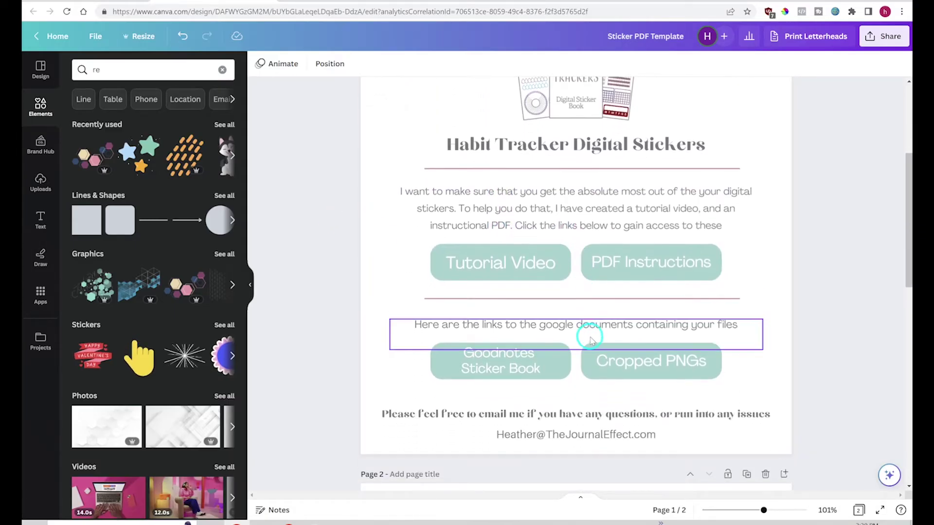
{"action": "left_click", "coordinate": [568, 261]}
{"action": "key", "text": "ctrl+k"}
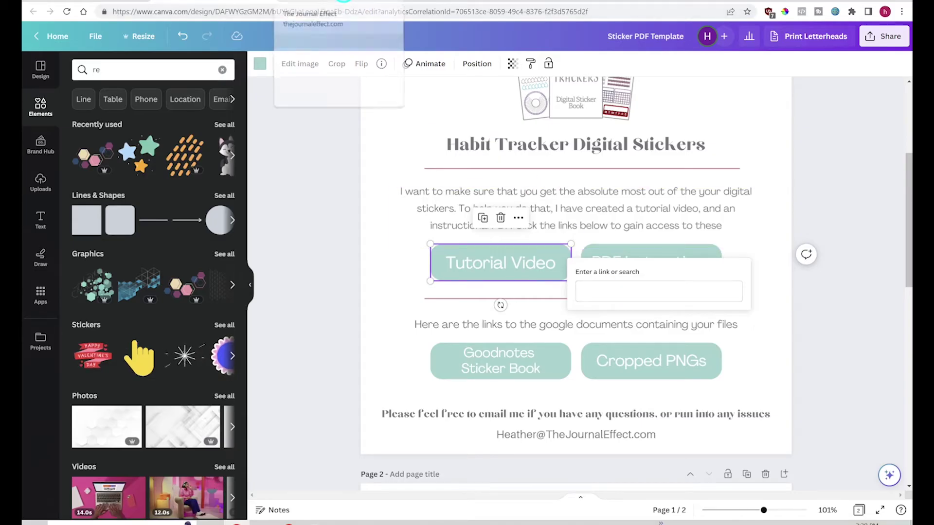
{"action": "left_click", "coordinate": [313, 2]}
{"action": "left_click", "coordinate": [238, 9]}
{"action": "right_click", "coordinate": [238, 8]}
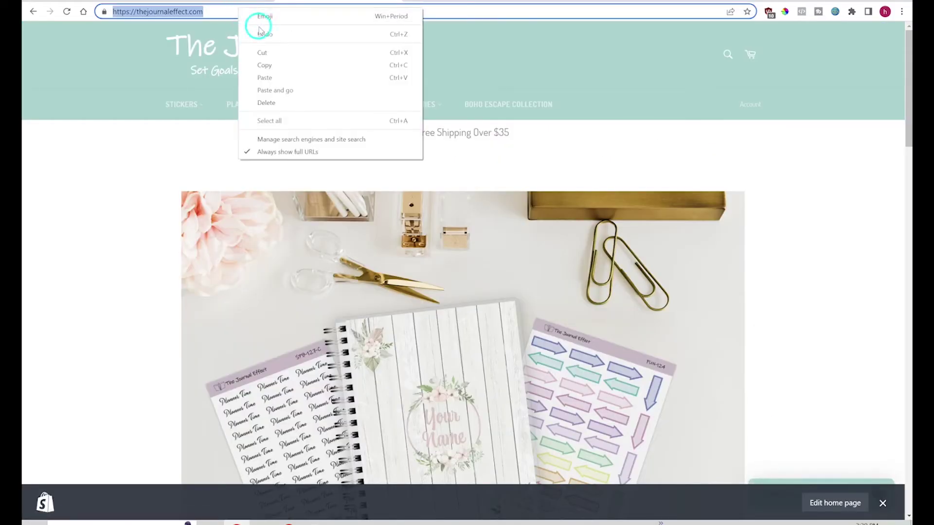
{"action": "left_click", "coordinate": [294, 68]}
{"action": "left_click", "coordinate": [239, 2]}
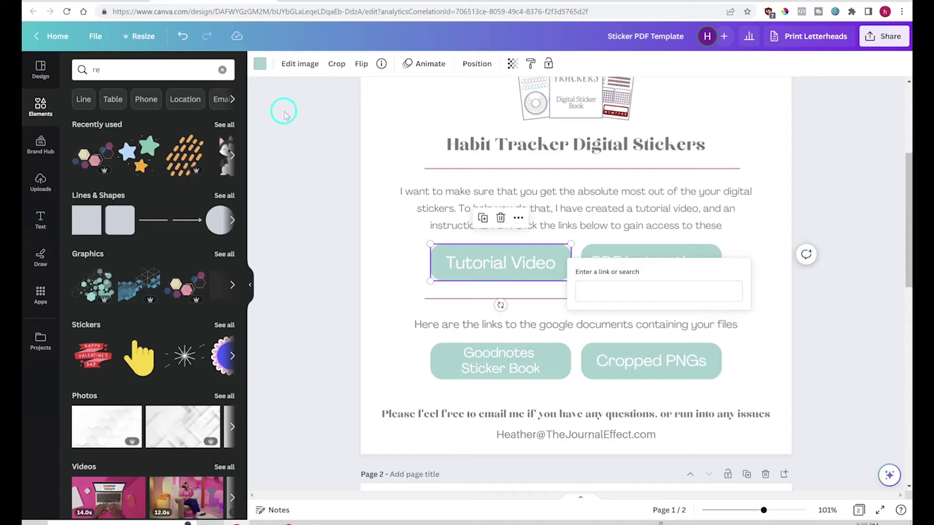
{"action": "left_click", "coordinate": [612, 288]}
{"action": "right_click", "coordinate": [615, 291]}
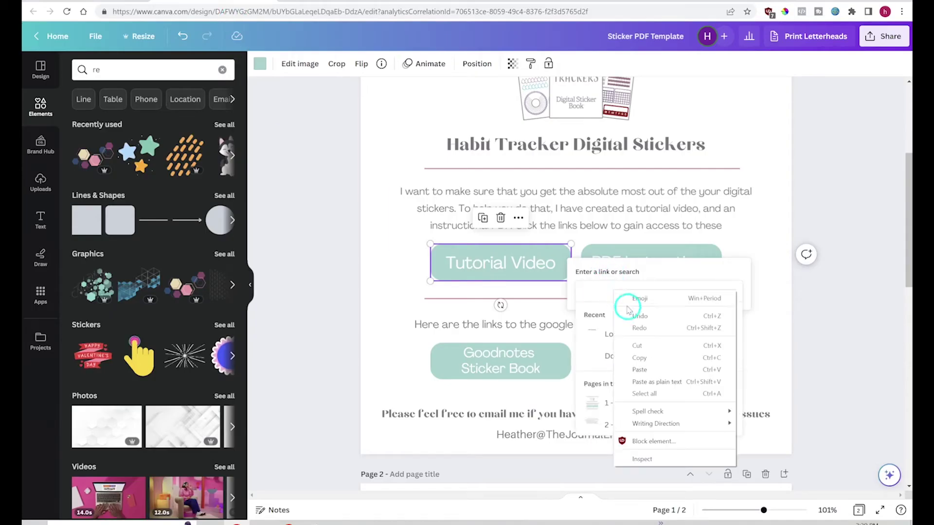
{"action": "left_click", "coordinate": [652, 369]}
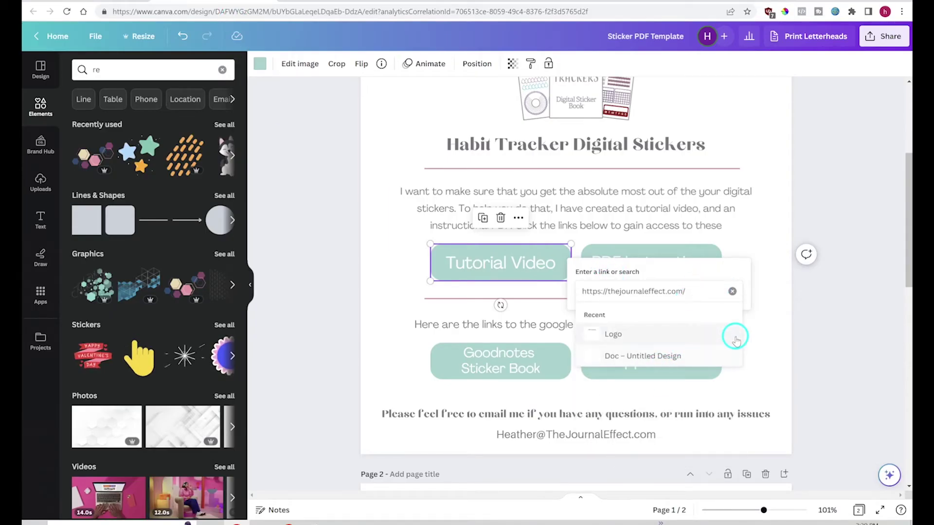
{"action": "key", "text": "Return"}
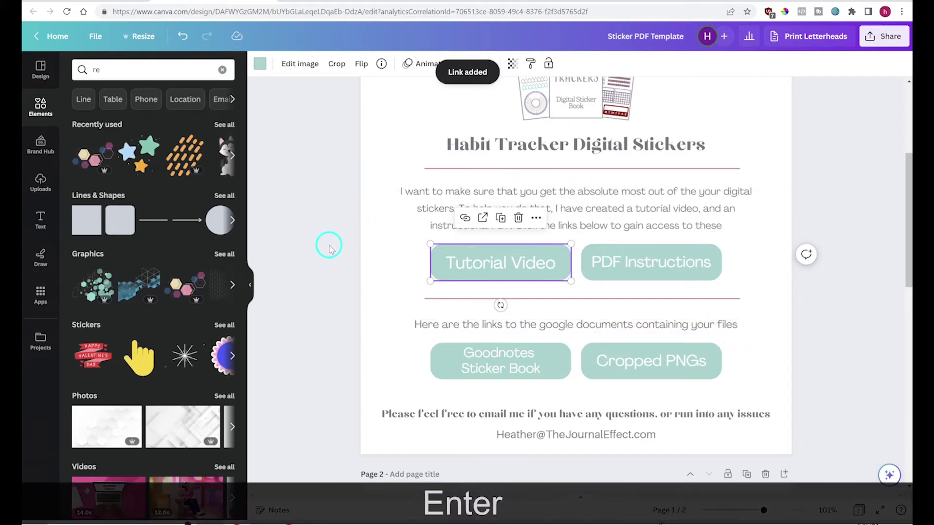
Test the "Tutorial Video" button's link in a new browser tab, and return to the design with nothing selected.
{"action": "left_click", "coordinate": [483, 218]}
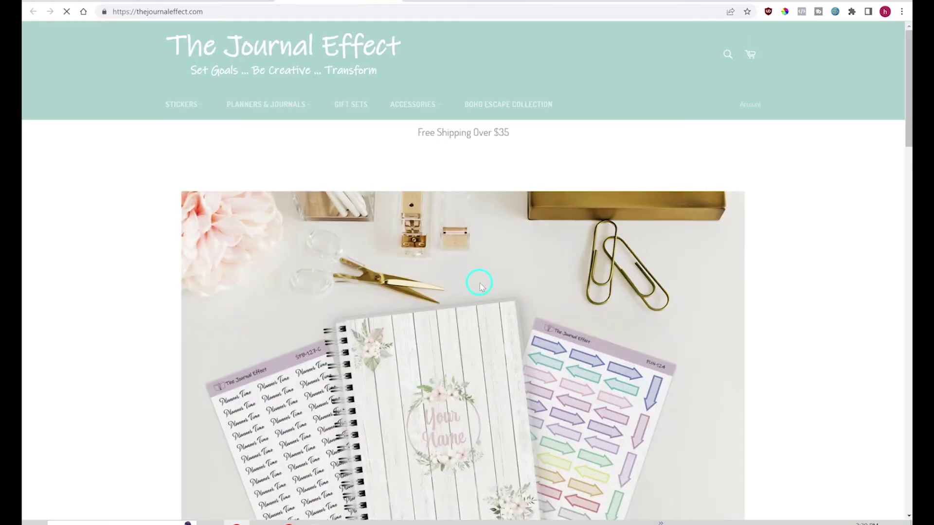
{"action": "left_click", "coordinate": [395, 1]}
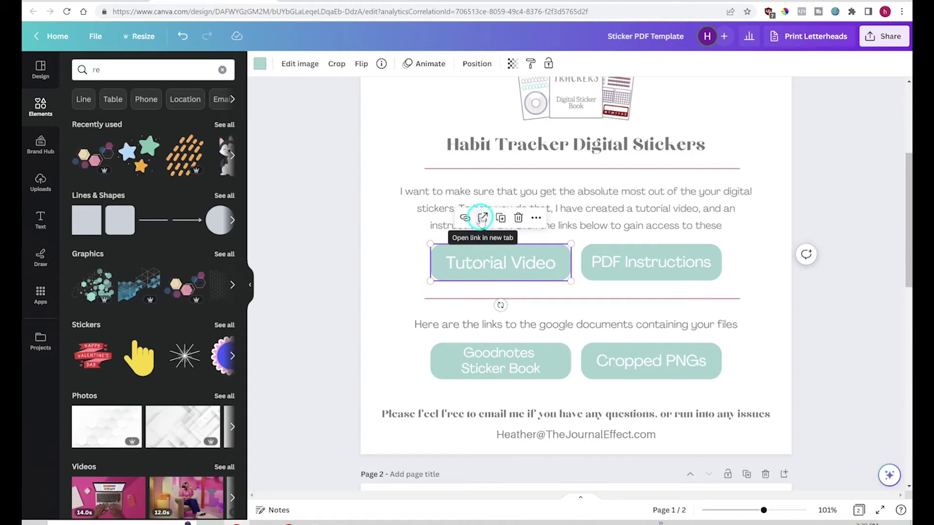
{"action": "left_click", "coordinate": [384, 252]}
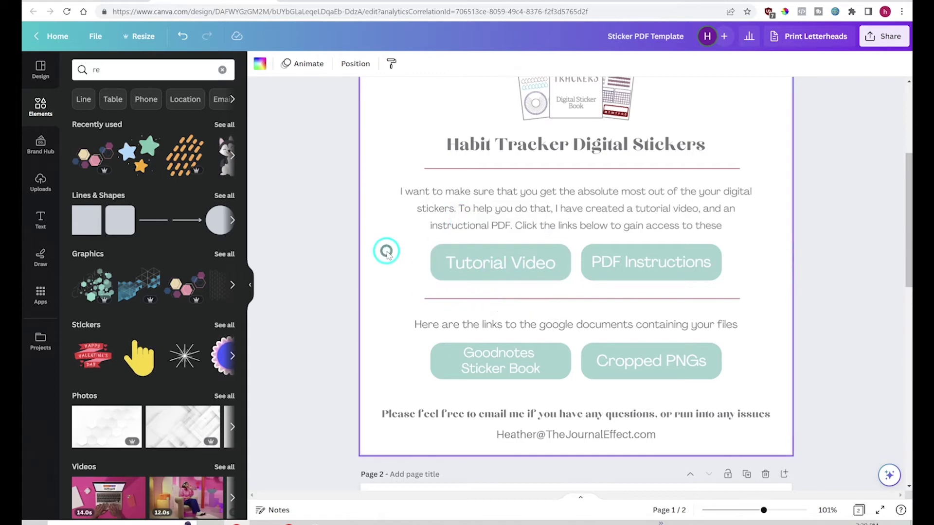
Link the "PDF Instructions" button to page 2 of this document, follow the link to test it, and return to page 1.
{"action": "left_click", "coordinate": [659, 255]}
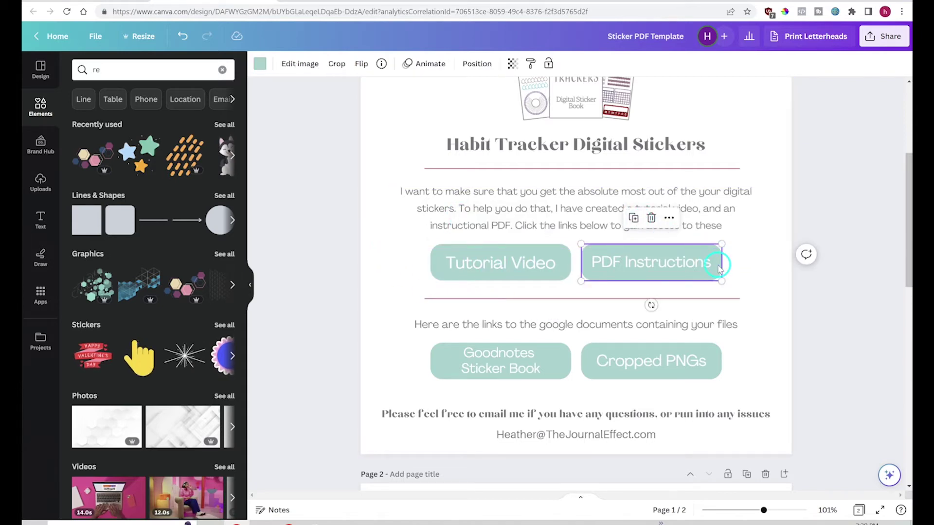
{"action": "right_click", "coordinate": [718, 261]}
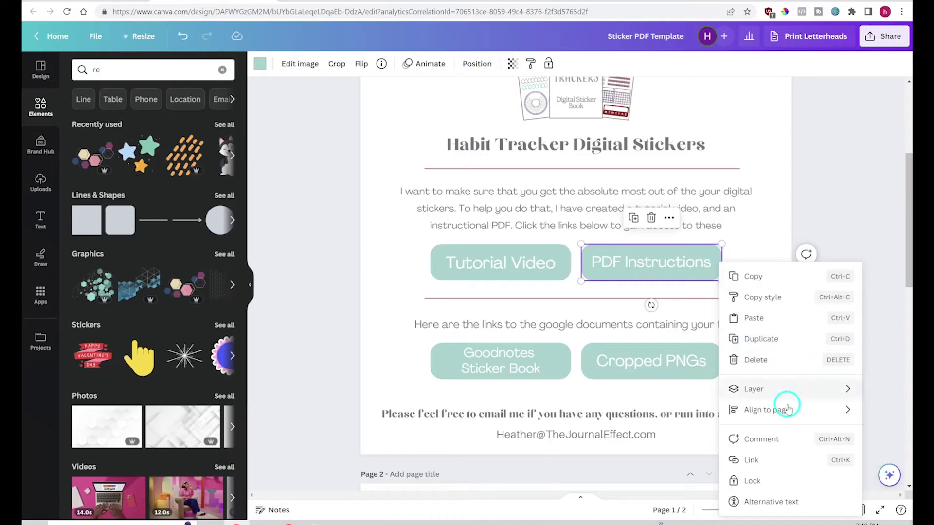
{"action": "left_click", "coordinate": [779, 466]}
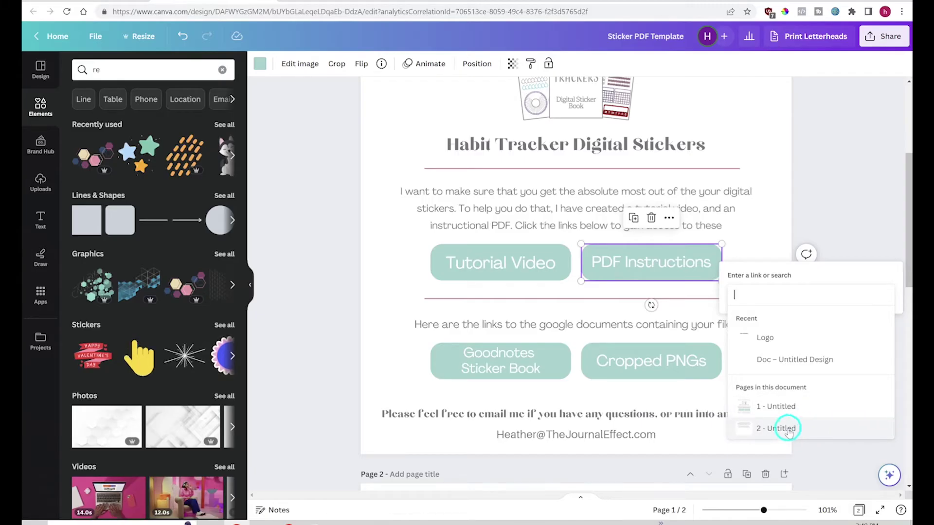
{"action": "left_click", "coordinate": [797, 434]}
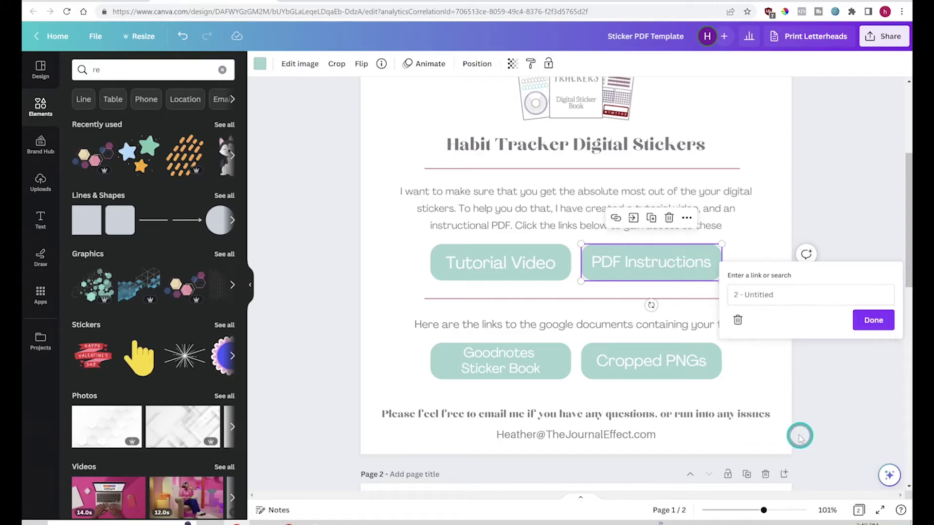
{"action": "left_click", "coordinate": [864, 322]}
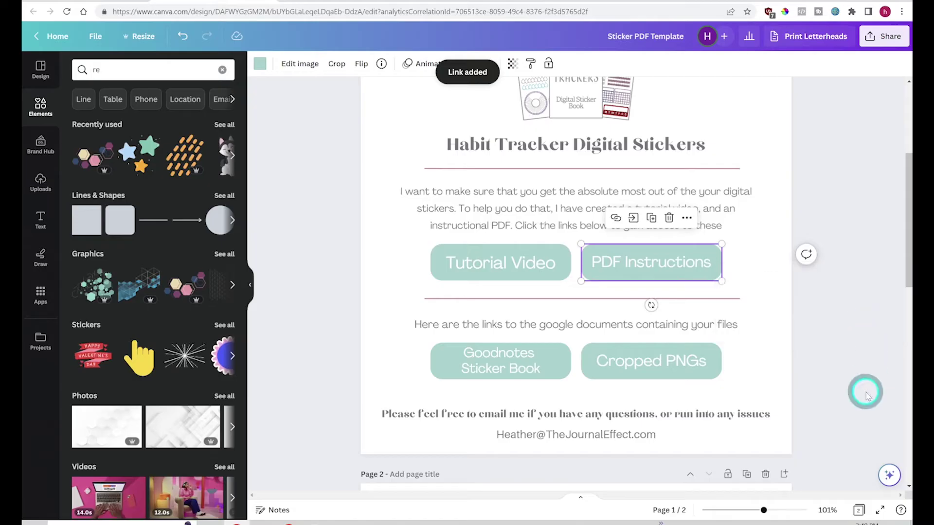
{"action": "left_click", "coordinate": [633, 218]}
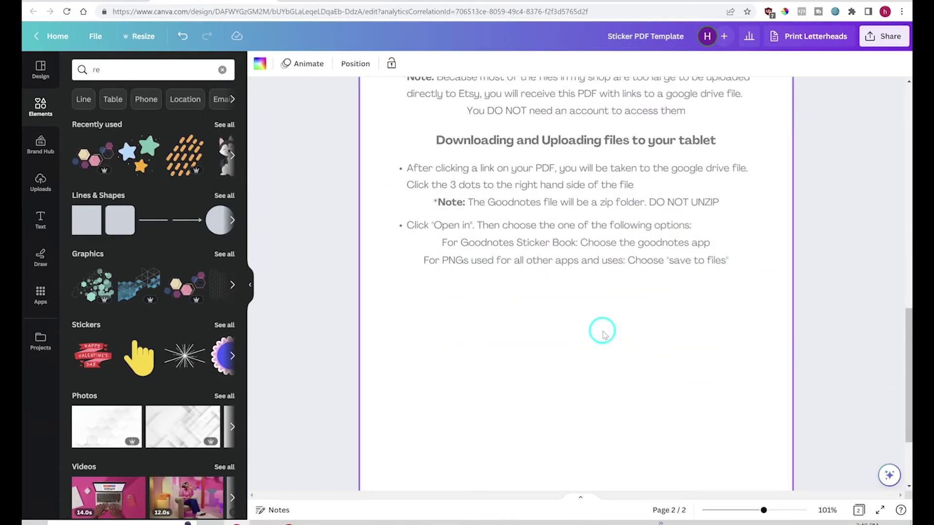
{"action": "scroll", "coordinate": [602, 332], "scroll_direction": "up", "scroll_amount": 8}
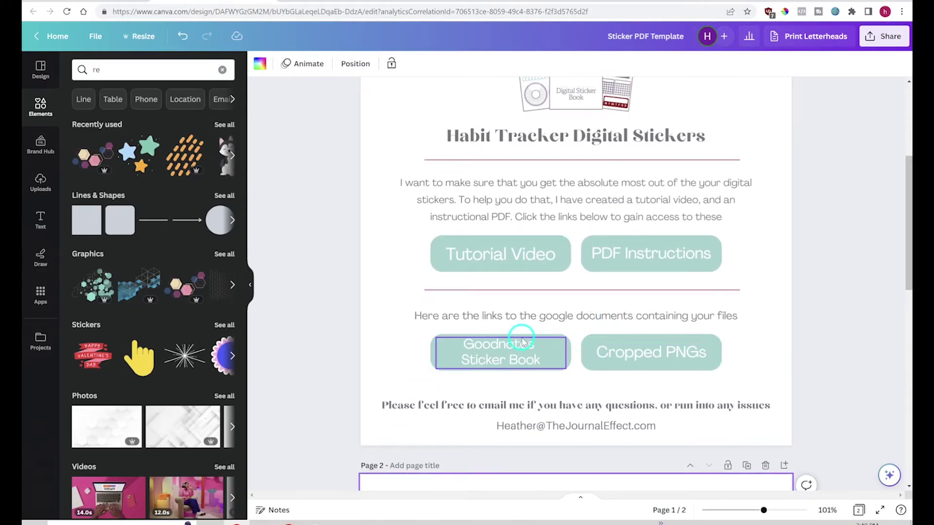
{"action": "left_click", "coordinate": [568, 351]}
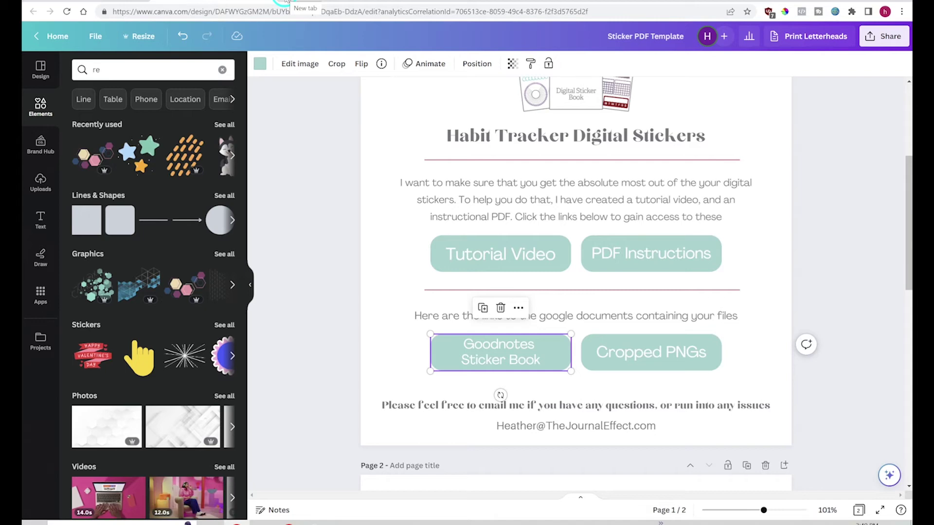
{"action": "right_click", "coordinate": [566, 352]}
{"action": "left_click", "coordinate": [630, 459]}
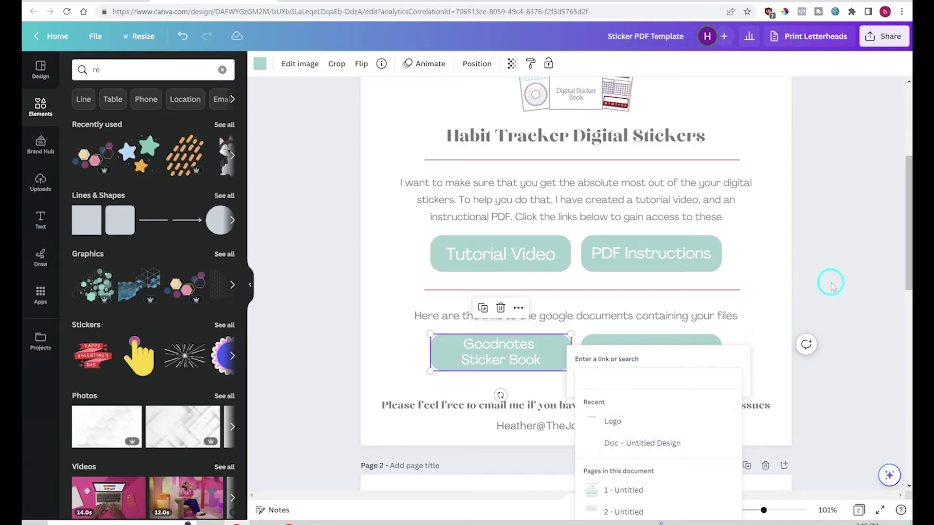
{"action": "left_click", "coordinate": [821, 389]}
Check the complete template, from the page 1 header and product image to the page 2 instructions.
{"action": "scroll", "coordinate": [511, 350], "scroll_direction": "up", "scroll_amount": 5}
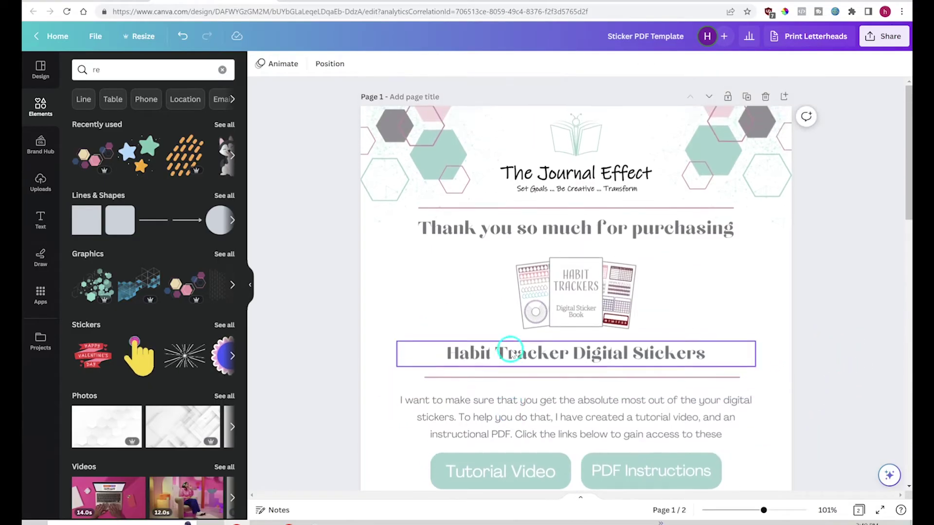
{"action": "scroll", "coordinate": [340, 239], "scroll_direction": "down", "scroll_amount": 3}
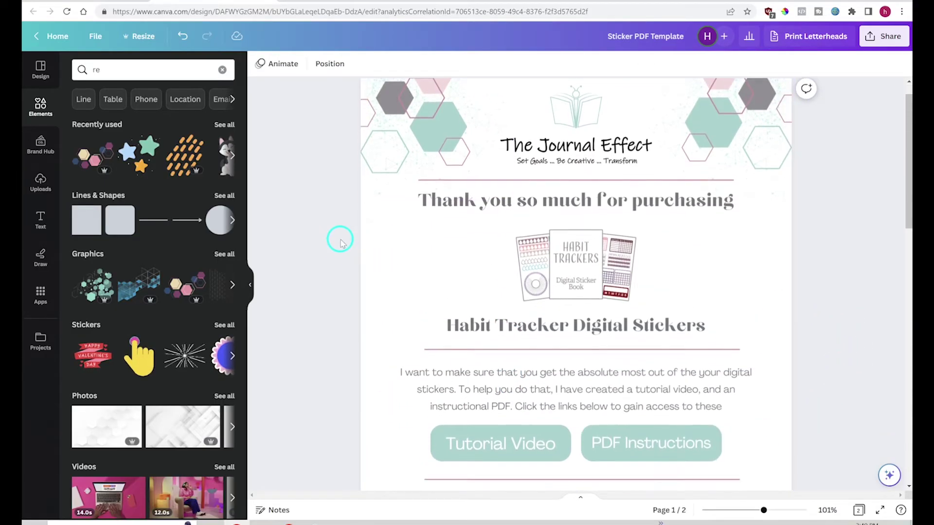
{"action": "scroll", "coordinate": [340, 240], "scroll_direction": "down", "scroll_amount": 12}
{"action": "scroll", "coordinate": [340, 240], "scroll_direction": "up", "scroll_amount": 5}
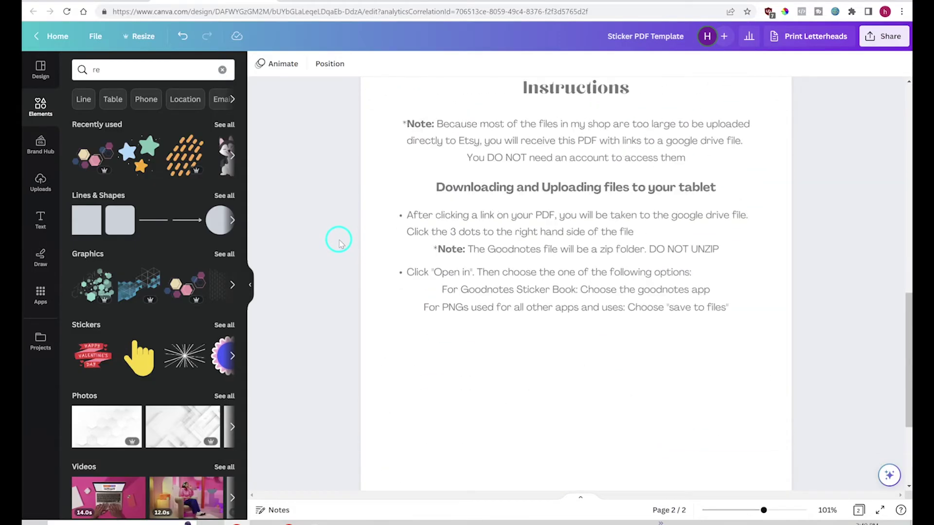
{"action": "scroll", "coordinate": [340, 240], "scroll_direction": "up", "scroll_amount": 10}
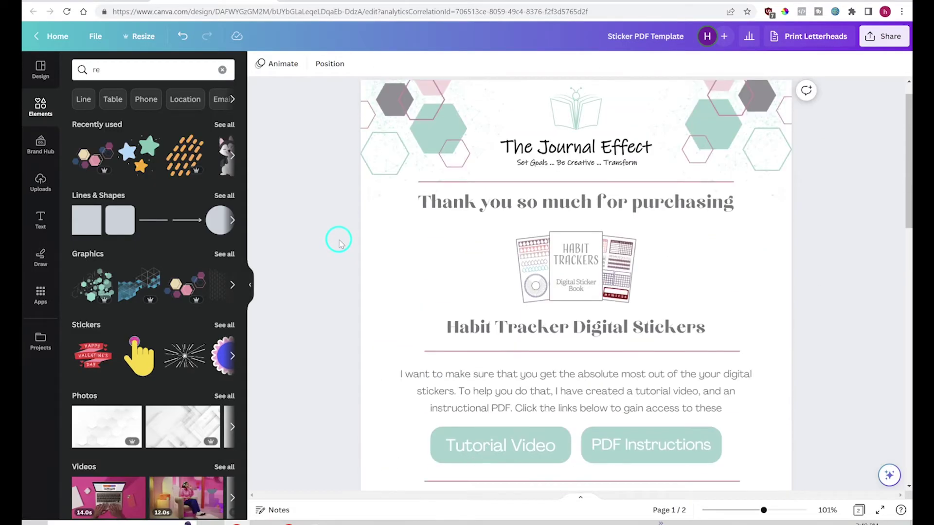
{"action": "scroll", "coordinate": [339, 239], "scroll_direction": "down", "scroll_amount": 1}
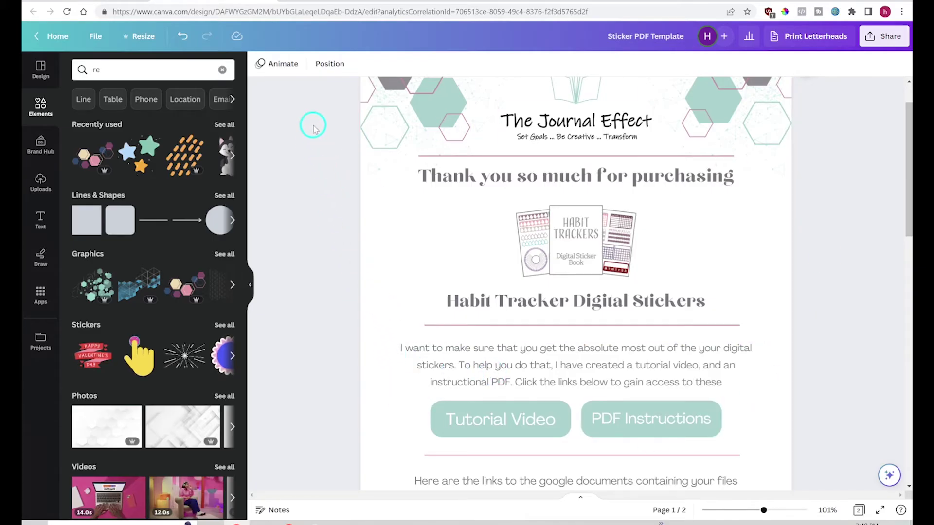
{"action": "scroll", "coordinate": [314, 128], "scroll_direction": "up", "scroll_amount": 1}
{"action": "scroll", "coordinate": [314, 128], "scroll_direction": "down", "scroll_amount": 1}
Download both pages of the sticker template as a PDF Standard file, without flattening it or including notes.
{"action": "left_click", "coordinate": [879, 39]}
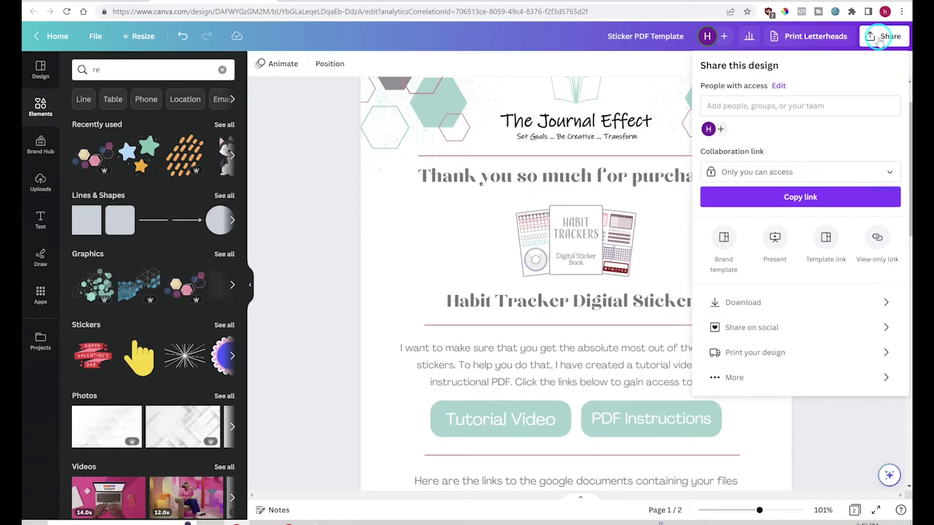
{"action": "left_click", "coordinate": [752, 302]}
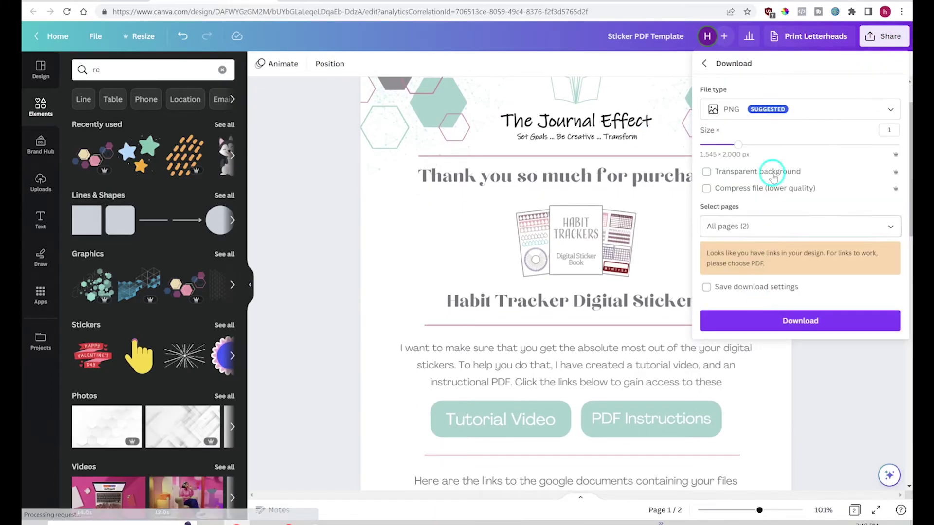
{"action": "left_click", "coordinate": [814, 109]}
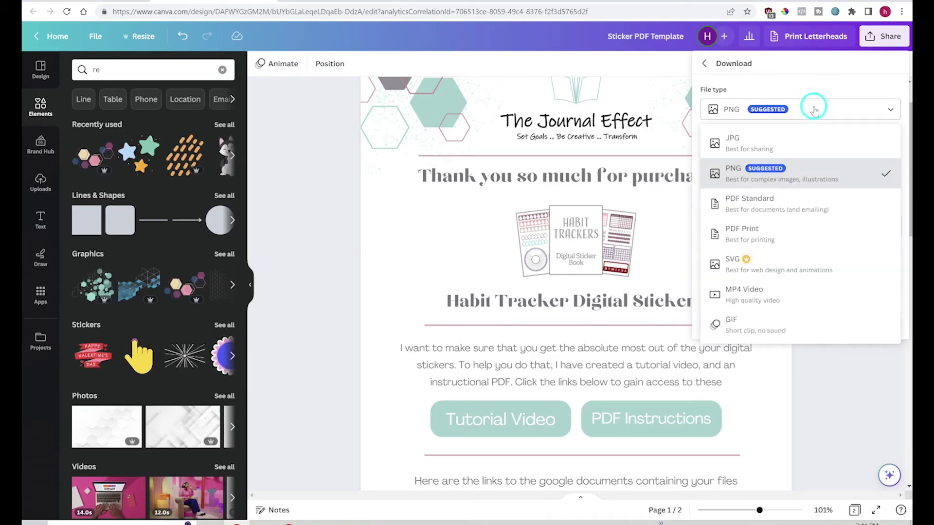
{"action": "left_click", "coordinate": [786, 201]}
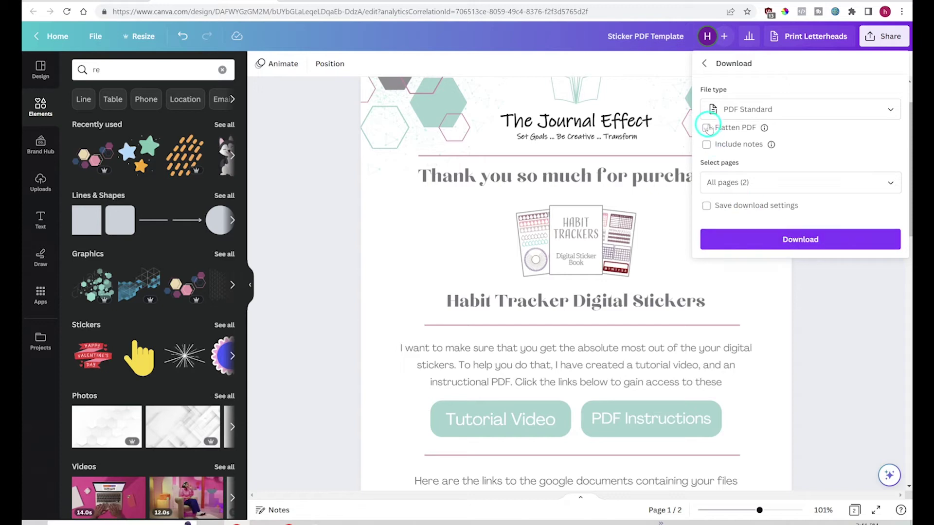
{"action": "left_click", "coordinate": [784, 179]}
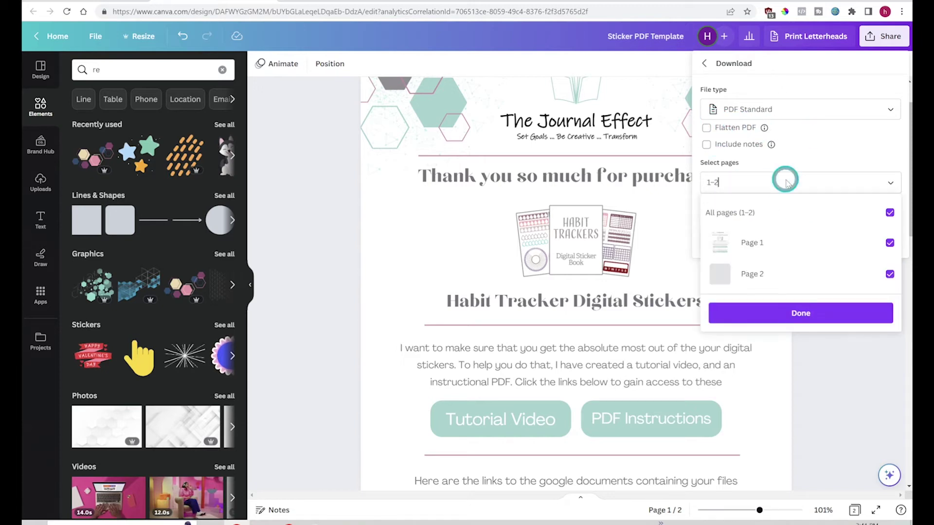
{"action": "left_click", "coordinate": [820, 162]}
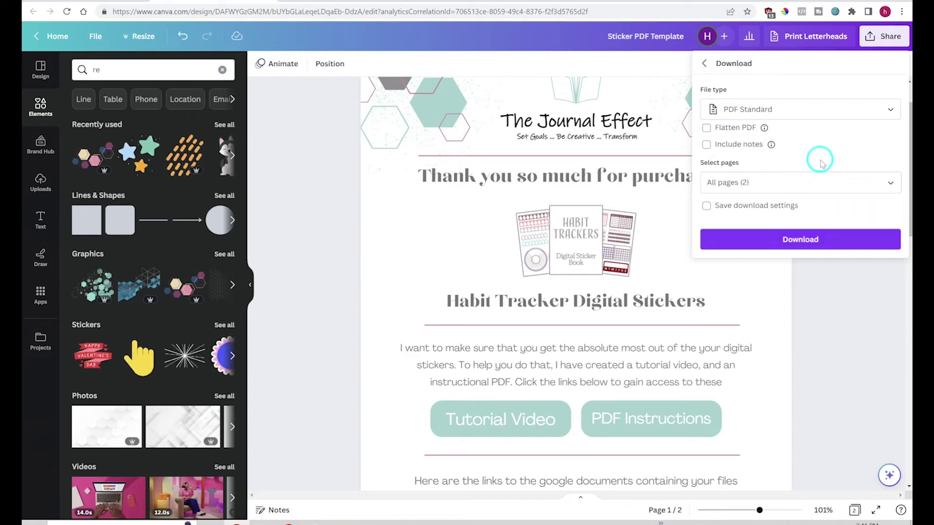
{"action": "left_click", "coordinate": [799, 238]}
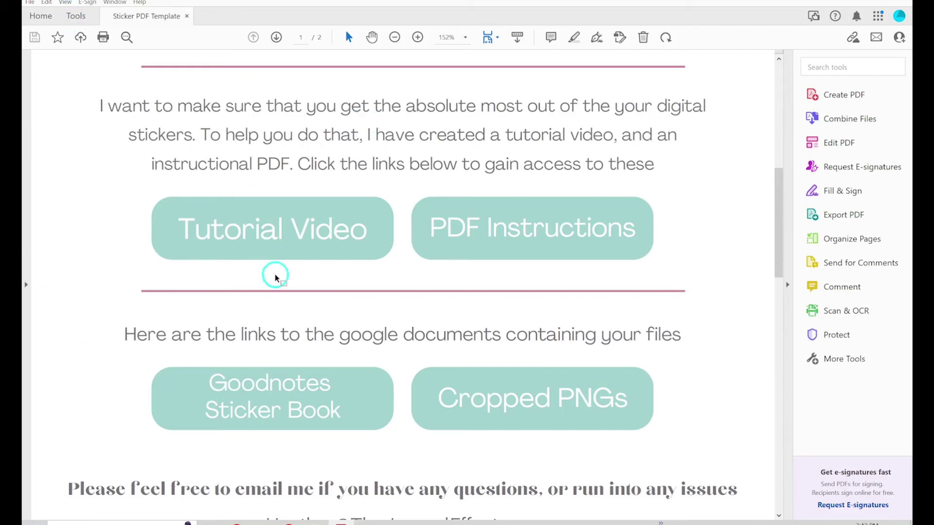
Test the "PDF Instructions" button's link in the downloaded Sticker PDF Template in Acrobat, and return to page 1.
{"action": "mouse_move", "coordinate": [297, 213]}
{"action": "left_click", "coordinate": [477, 211]}
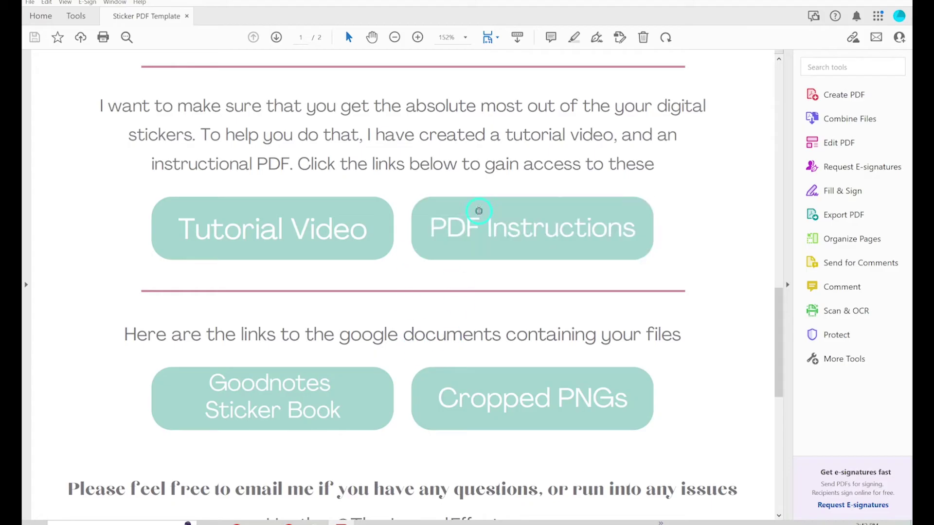
{"action": "scroll", "coordinate": [358, 438], "scroll_direction": "up", "scroll_amount": 6}
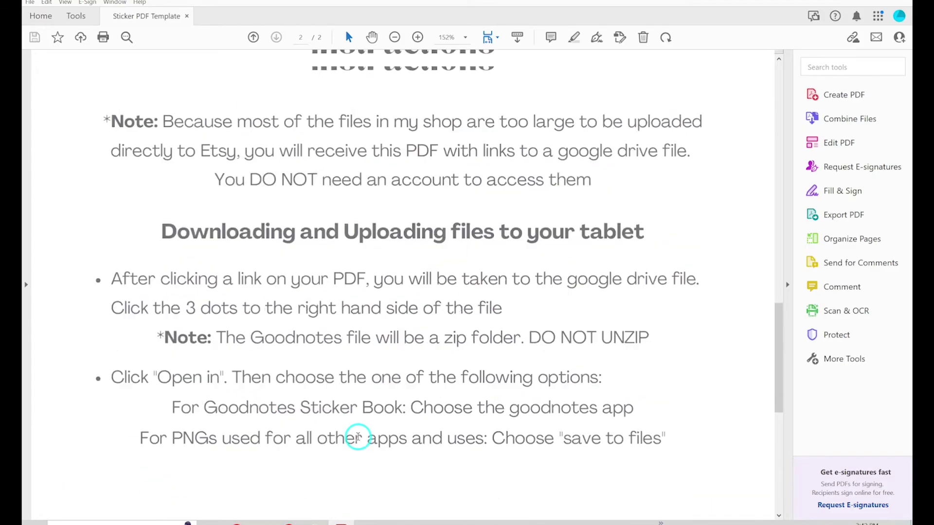
{"action": "scroll", "coordinate": [354, 432], "scroll_direction": "up", "scroll_amount": 3}
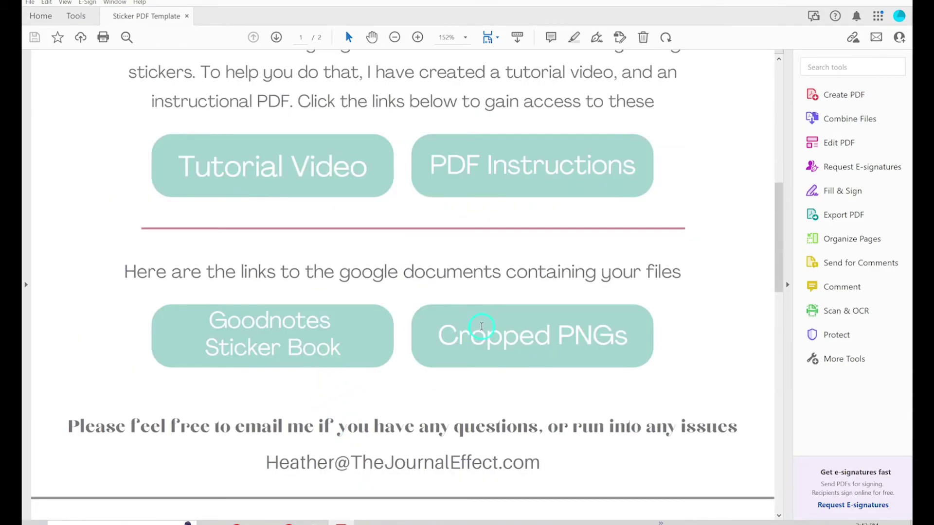
{"action": "scroll", "coordinate": [299, 355], "scroll_direction": "up", "scroll_amount": 6}
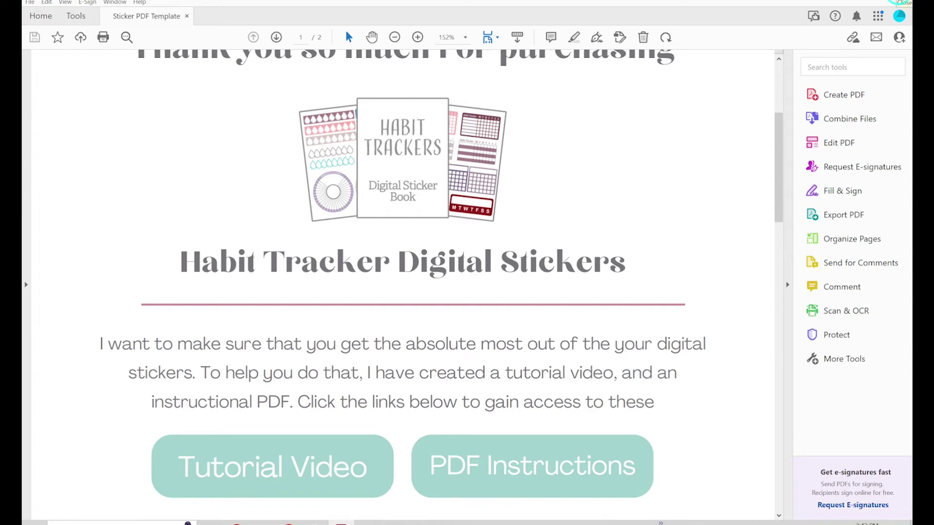
{"action": "scroll", "coordinate": [598, 312], "scroll_direction": "up", "scroll_amount": 1}
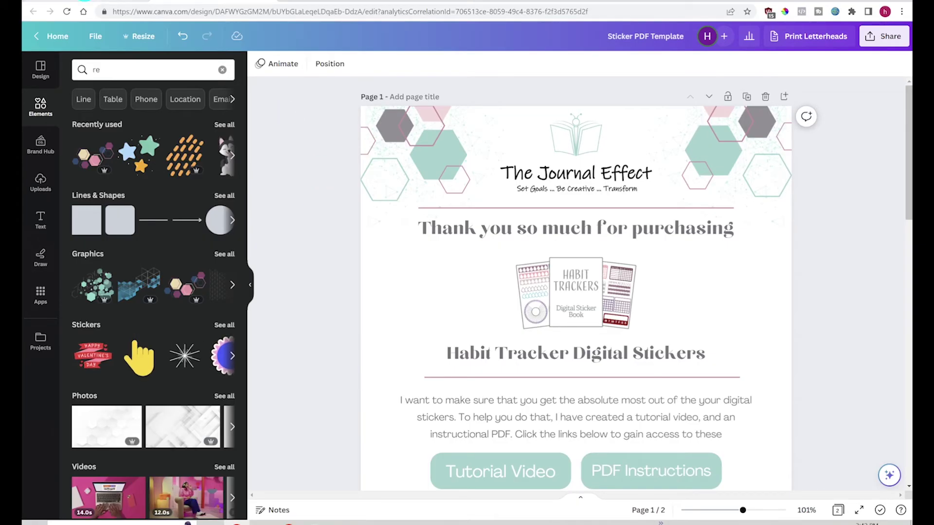
Leave the sticker template and bring up the "Dated Planner PDF" design.
{"action": "scroll", "coordinate": [330, 124], "scroll_direction": "down", "scroll_amount": 1}
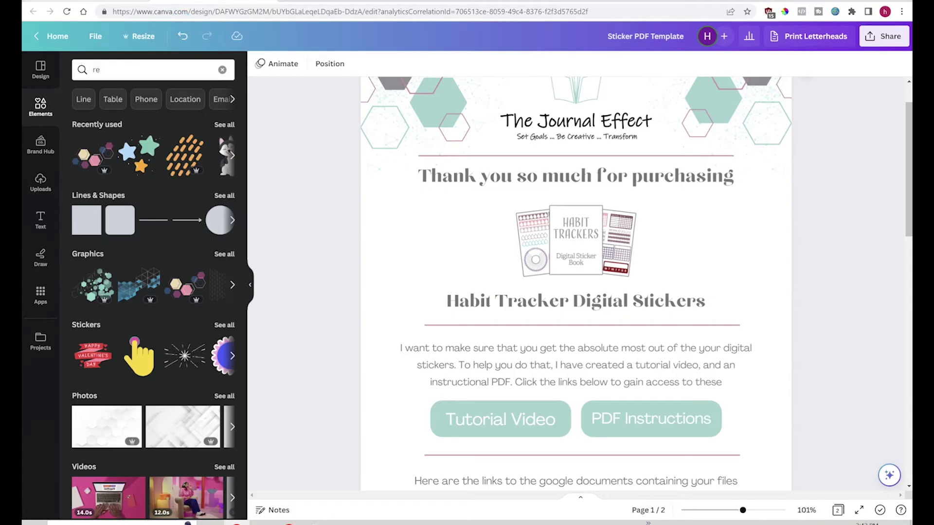
{"action": "left_click", "coordinate": [104, 3]}
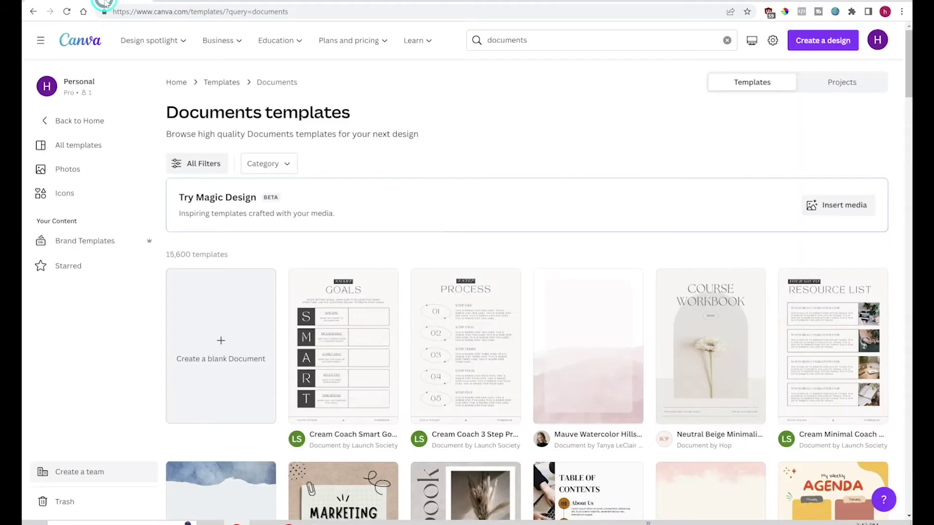
{"action": "left_click", "coordinate": [66, 41]}
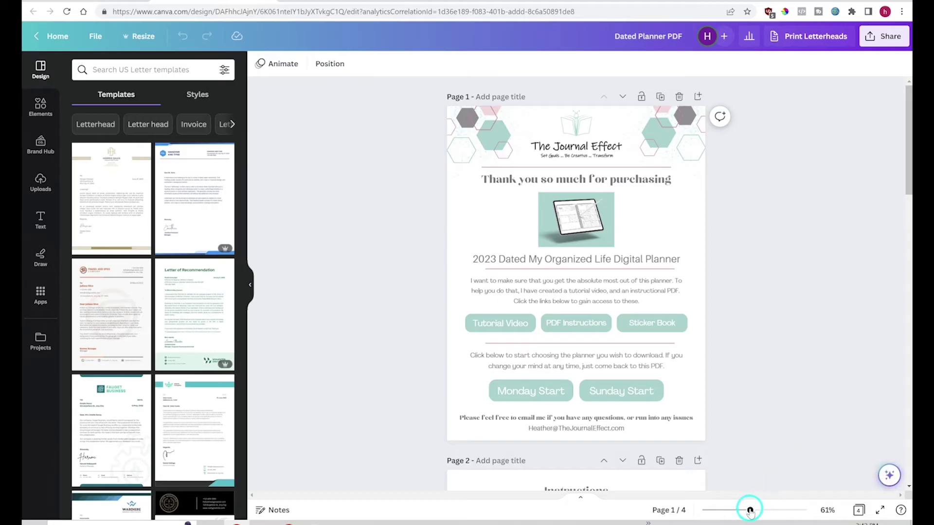
Examine the planner PDF's page 1 buttons, page 2 instructions, and the Monday Start and Sunday Start layouts on pages 3 and 4.
{"action": "left_click_drag", "start_coordinate": [749, 510], "coordinate": [755, 510]}
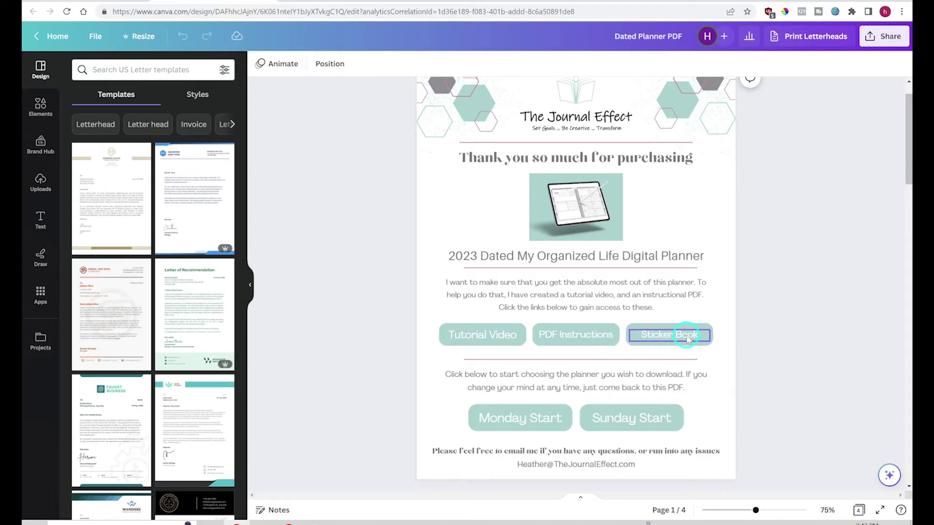
{"action": "scroll", "coordinate": [737, 365], "scroll_direction": "down", "scroll_amount": 2}
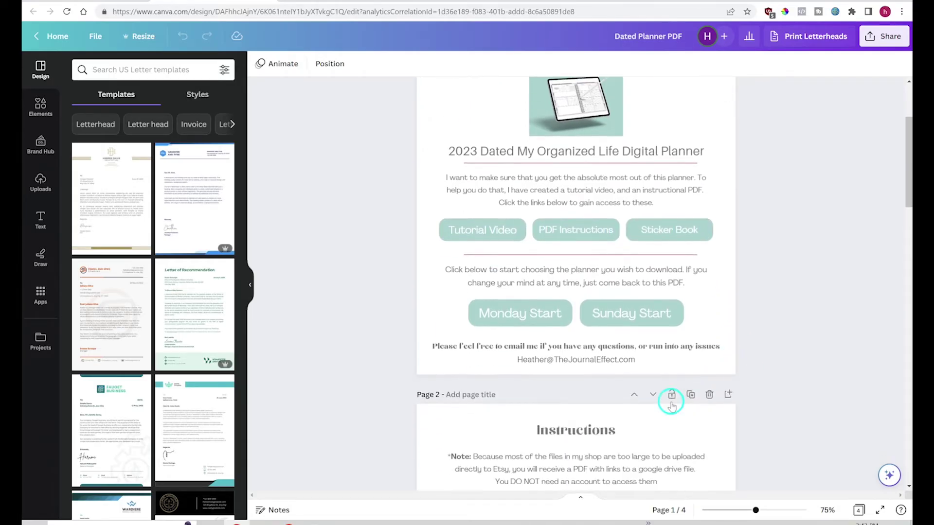
{"action": "scroll", "coordinate": [668, 450], "scroll_direction": "down", "scroll_amount": 1}
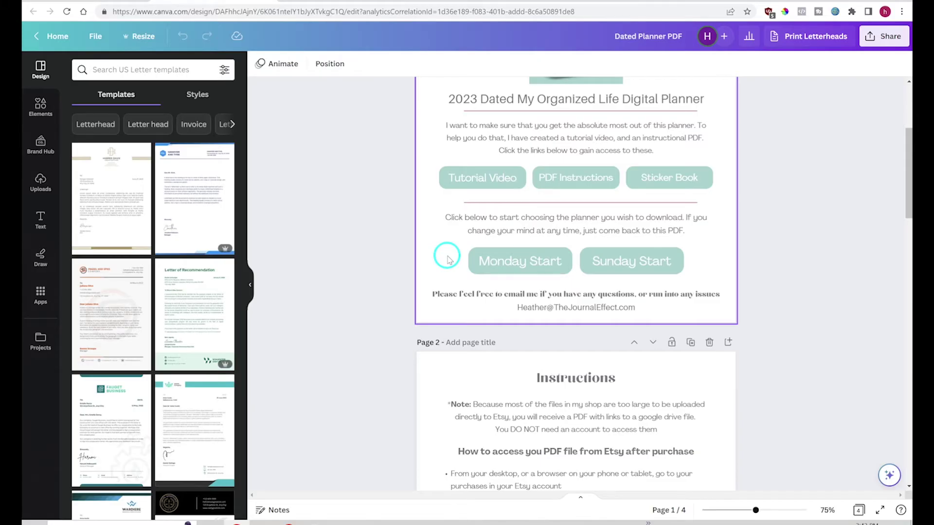
{"action": "scroll", "coordinate": [447, 258], "scroll_direction": "down", "scroll_amount": 15}
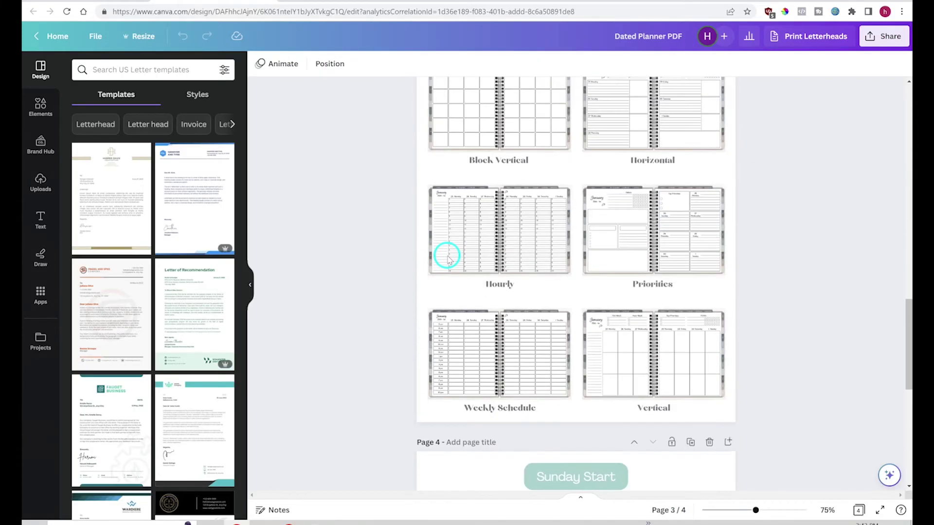
{"action": "scroll", "coordinate": [447, 257], "scroll_direction": "up", "scroll_amount": 1}
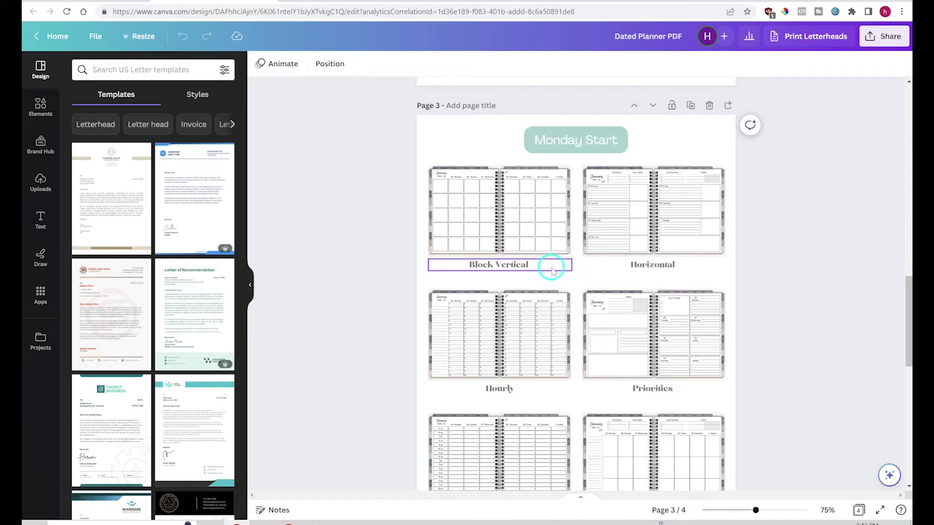
{"action": "scroll", "coordinate": [550, 267], "scroll_direction": "down", "scroll_amount": 1}
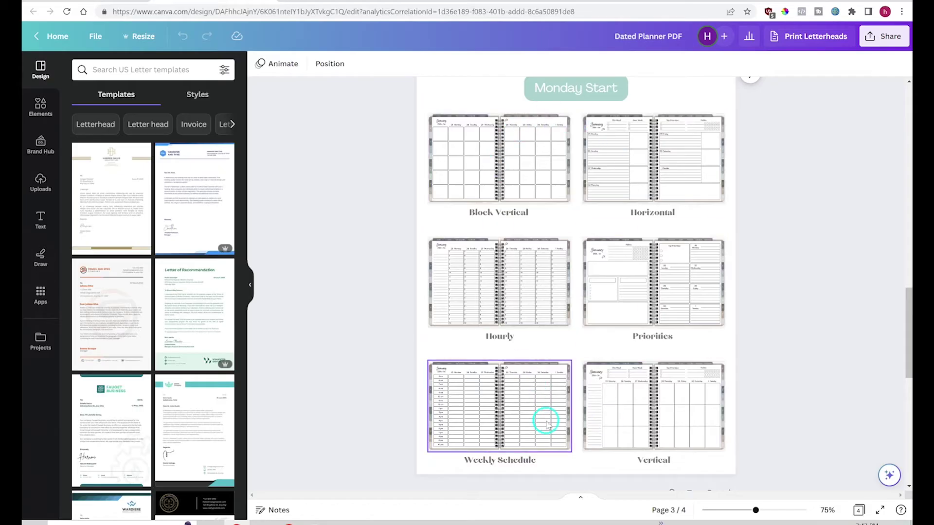
{"action": "scroll", "coordinate": [611, 392], "scroll_direction": "down", "scroll_amount": 5}
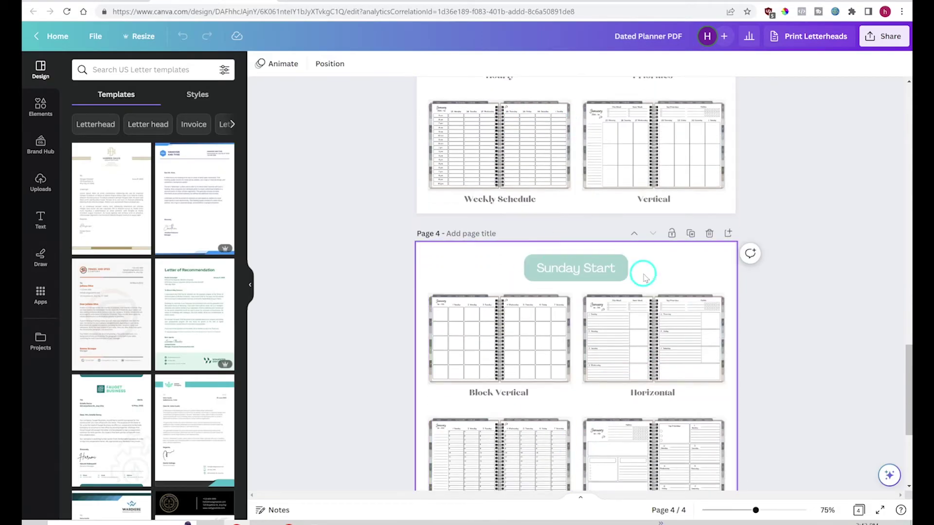
{"action": "scroll", "coordinate": [423, 302], "scroll_direction": "up", "scroll_amount": 15}
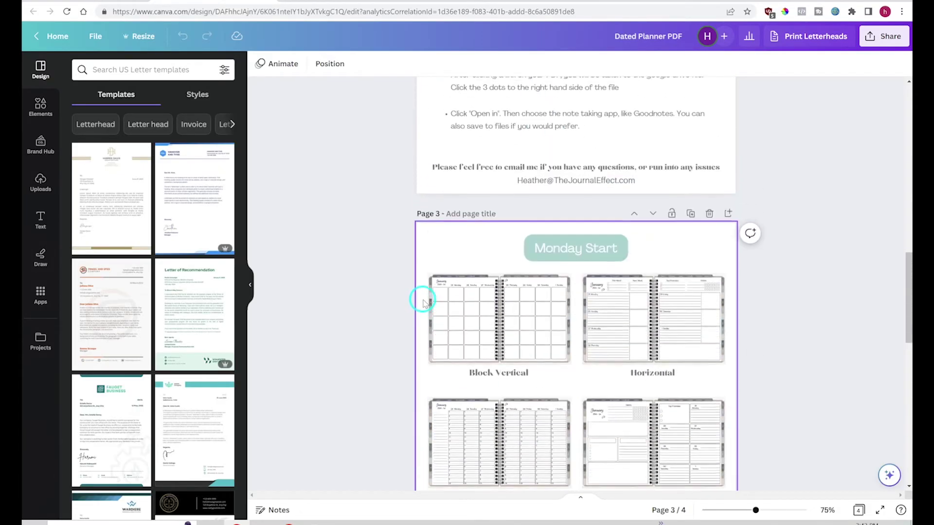
{"action": "scroll", "coordinate": [423, 303], "scroll_direction": "up", "scroll_amount": 8}
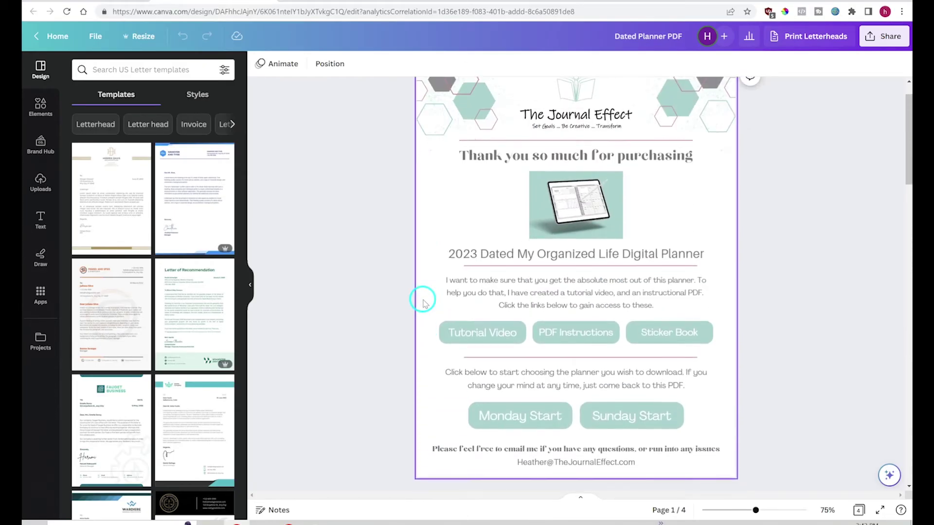
{"action": "scroll", "coordinate": [423, 302], "scroll_direction": "down", "scroll_amount": 1}
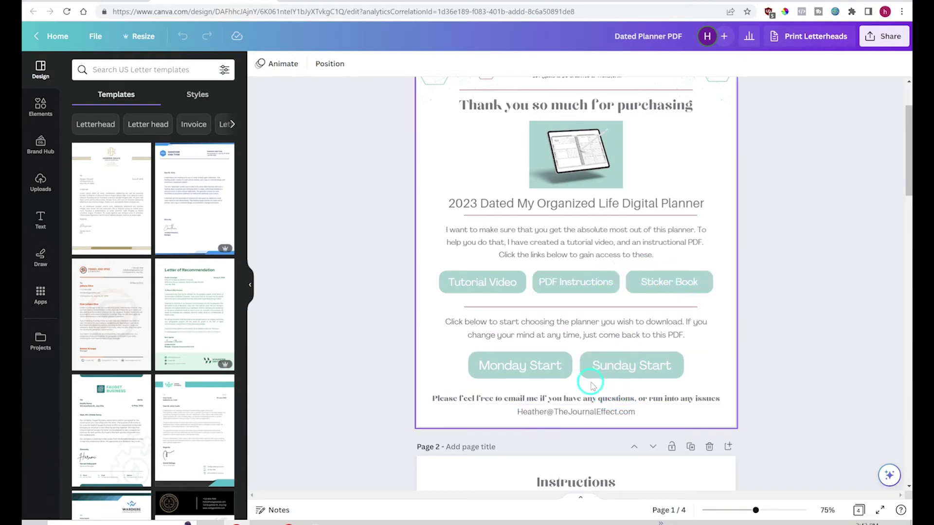
{"action": "scroll", "coordinate": [598, 370], "scroll_direction": "down", "scroll_amount": 1}
Link the "Monday Start" button on page 1 to page 3 of this document, after checking that page's planner layouts.
{"action": "left_click_drag", "start_coordinate": [757, 510], "coordinate": [765, 510]}
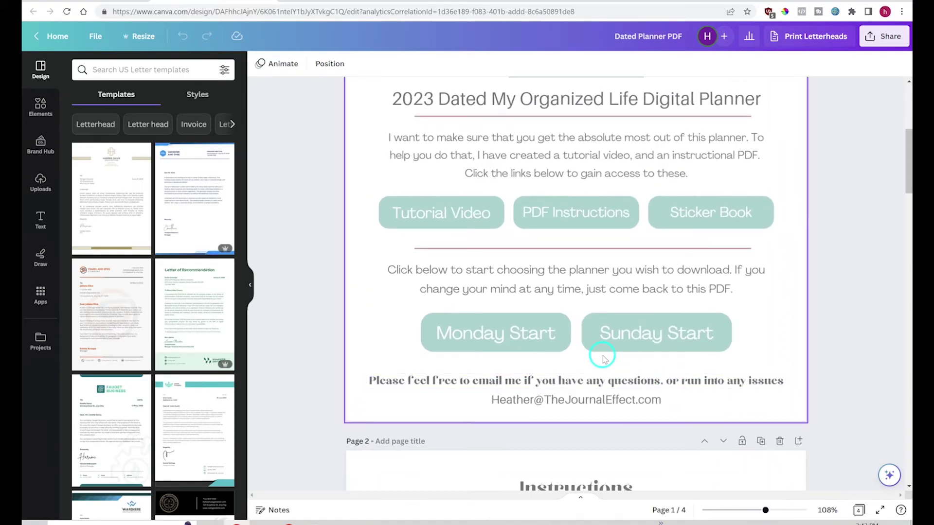
{"action": "left_click", "coordinate": [568, 332]}
{"action": "scroll", "coordinate": [568, 331], "scroll_direction": "down", "scroll_amount": 15}
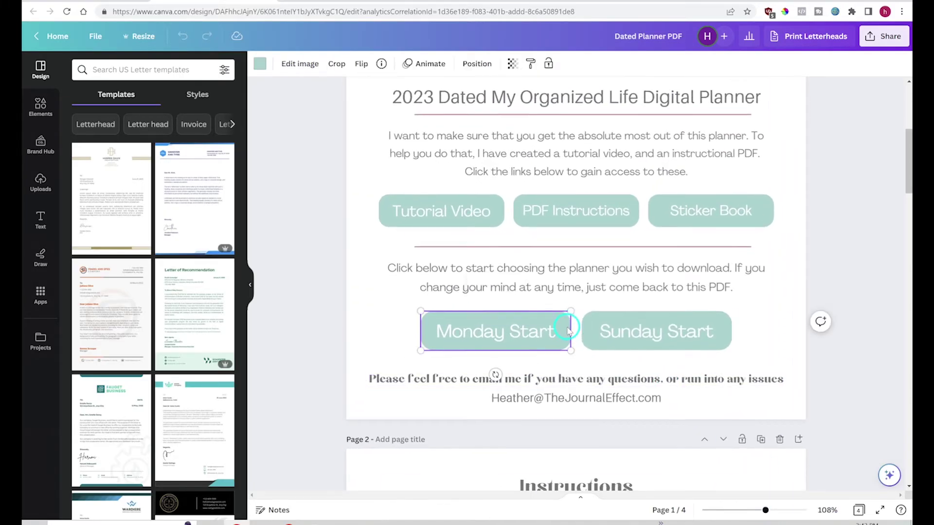
{"action": "scroll", "coordinate": [568, 329], "scroll_direction": "down", "scroll_amount": 1}
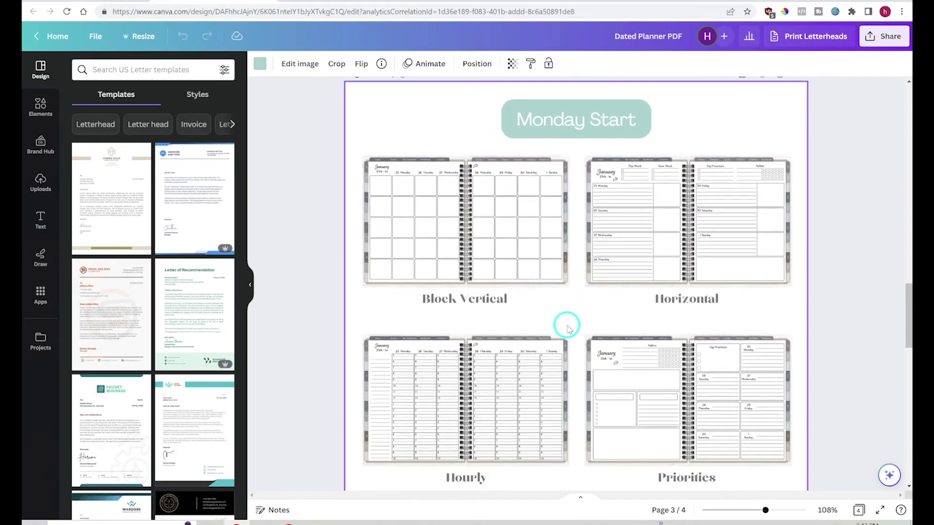
{"action": "scroll", "coordinate": [568, 328], "scroll_direction": "up", "scroll_amount": 5}
{"action": "scroll", "coordinate": [568, 329], "scroll_direction": "up", "scroll_amount": 12}
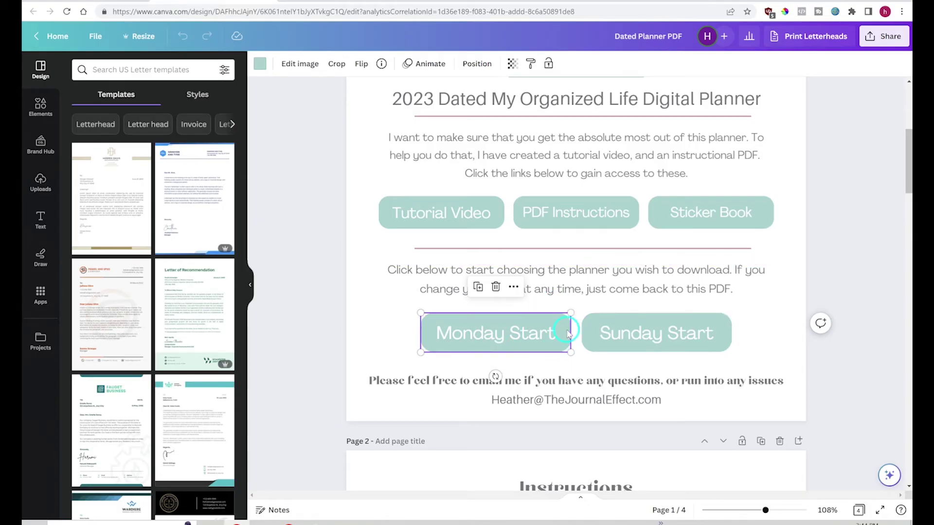
{"action": "right_click", "coordinate": [568, 334]}
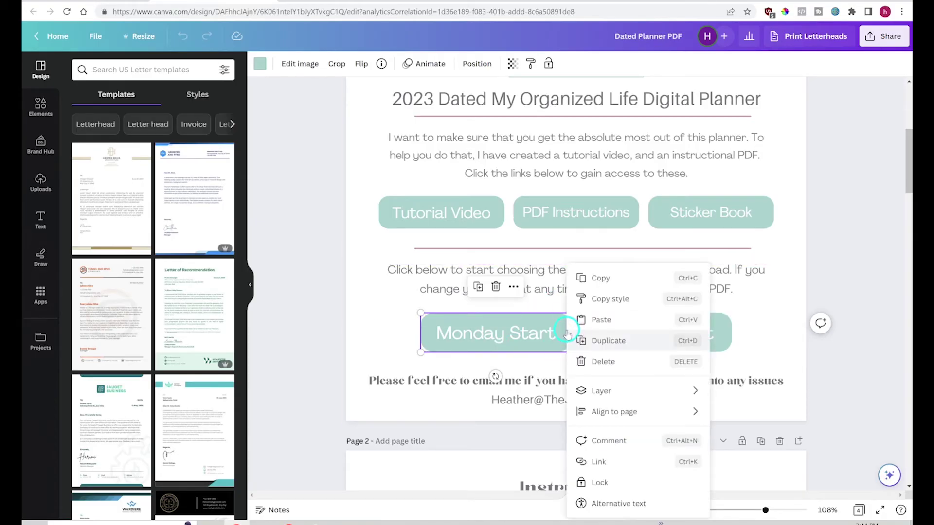
{"action": "left_click", "coordinate": [625, 461]}
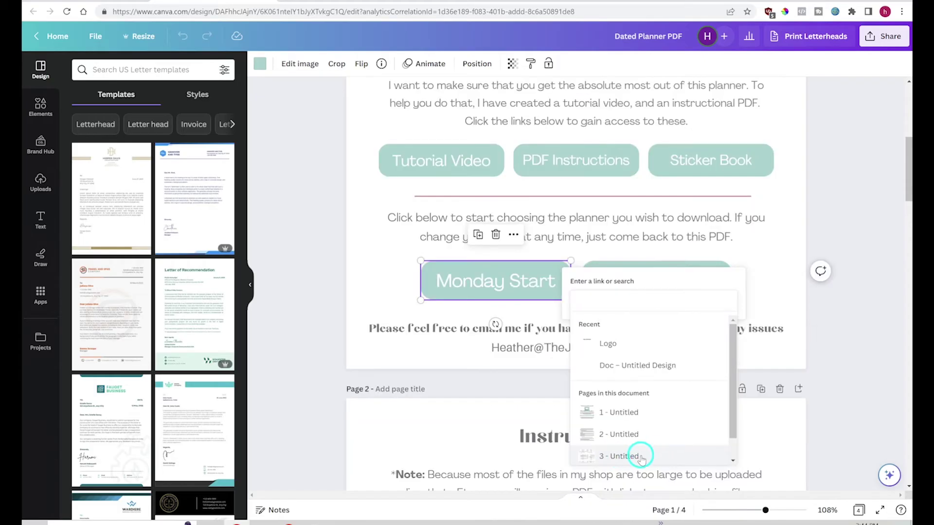
{"action": "left_click", "coordinate": [644, 458]}
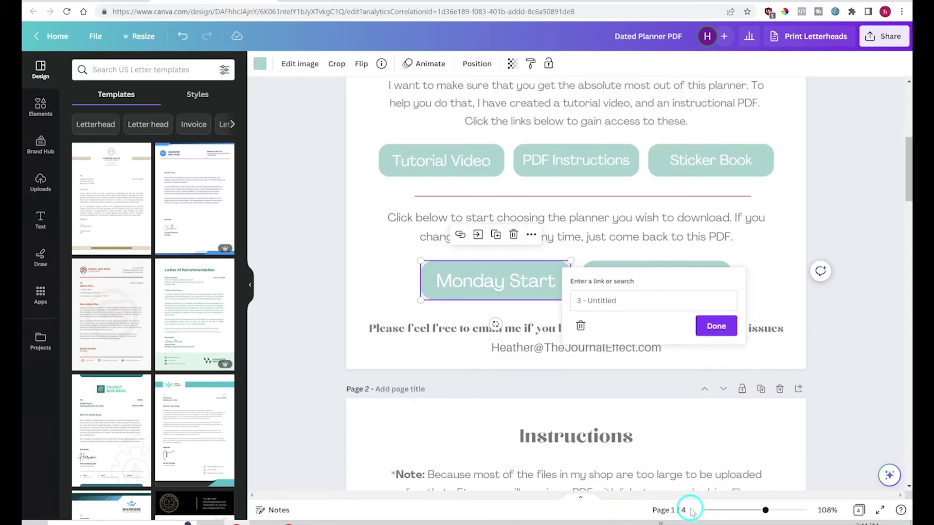
{"action": "left_click", "coordinate": [711, 327]}
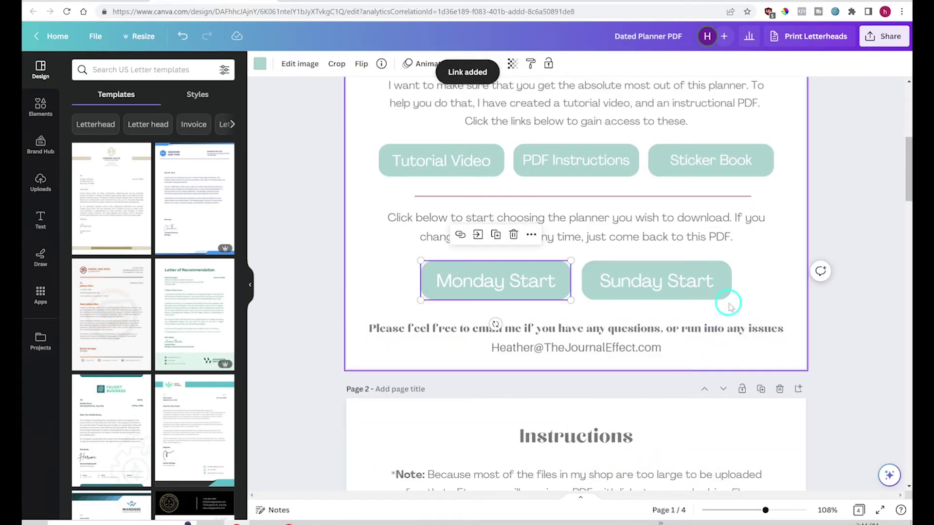
Link the "Sunday Start" button on page 1 to page 4 of this document.
{"action": "left_click", "coordinate": [728, 274]}
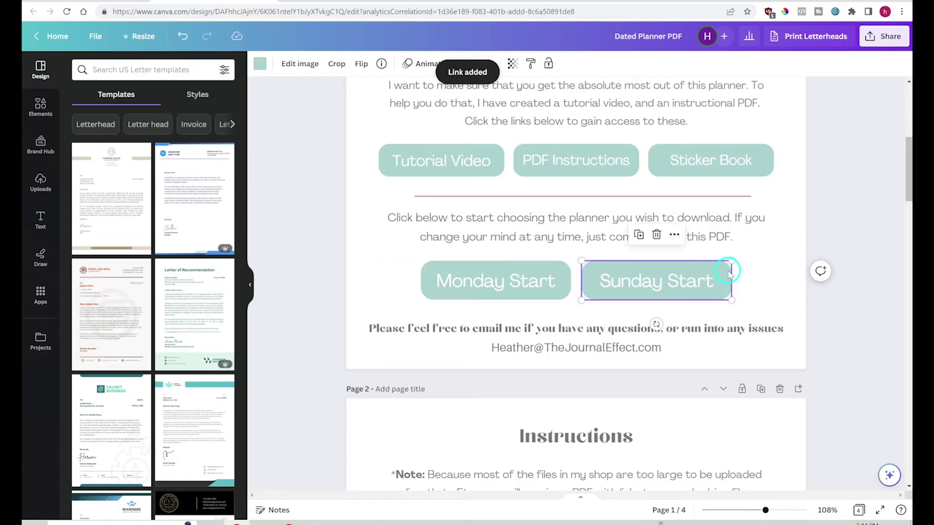
{"action": "right_click", "coordinate": [728, 274]}
{"action": "left_click", "coordinate": [746, 459]}
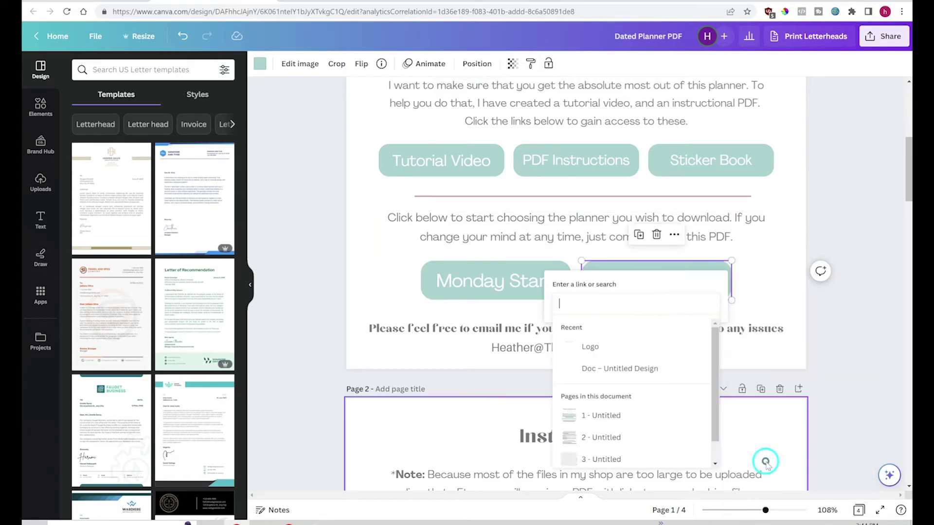
{"action": "scroll", "coordinate": [619, 440], "scroll_direction": "down", "scroll_amount": 1}
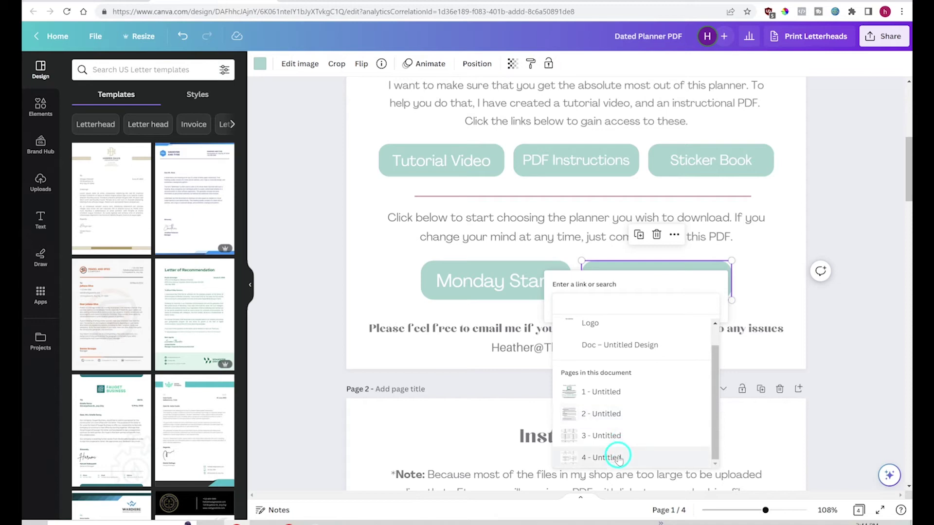
{"action": "left_click", "coordinate": [607, 456]}
{"action": "left_click", "coordinate": [696, 328]}
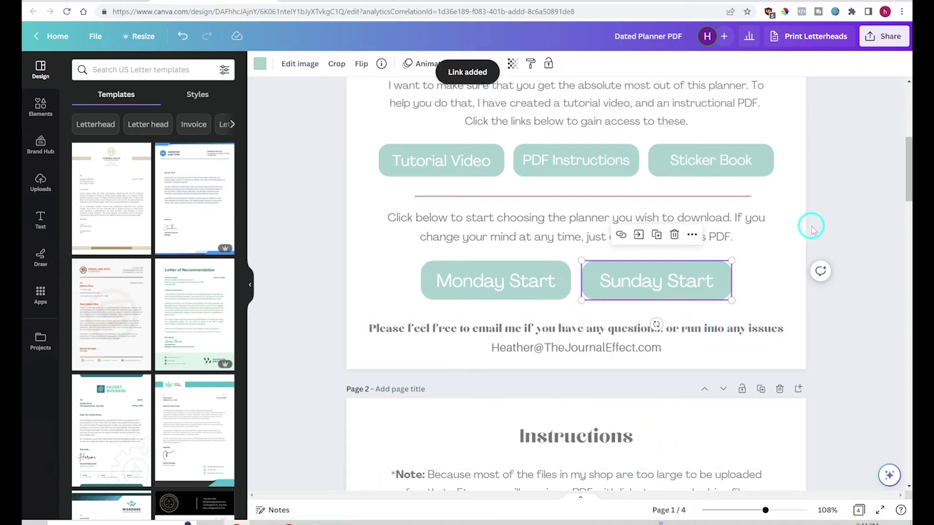
{"action": "left_click", "coordinate": [868, 226]}
Follow the "Monday Start" button's link to page 3 and inspect its planner layouts and the Block Vertical image's link option.
{"action": "left_click", "coordinate": [487, 268]}
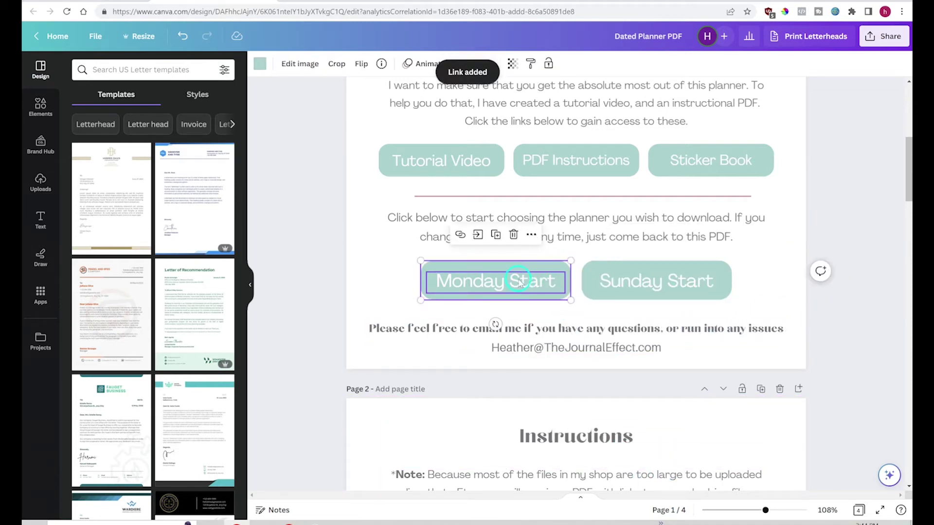
{"action": "left_click", "coordinate": [478, 234]}
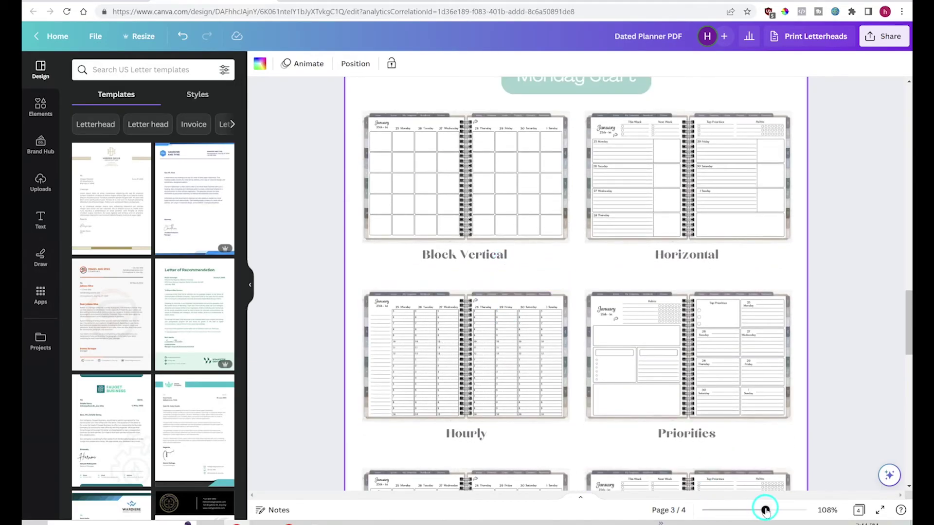
{"action": "left_click_drag", "start_coordinate": [764, 509], "coordinate": [757, 509]}
{"action": "scroll", "coordinate": [740, 399], "scroll_direction": "down", "scroll_amount": 1}
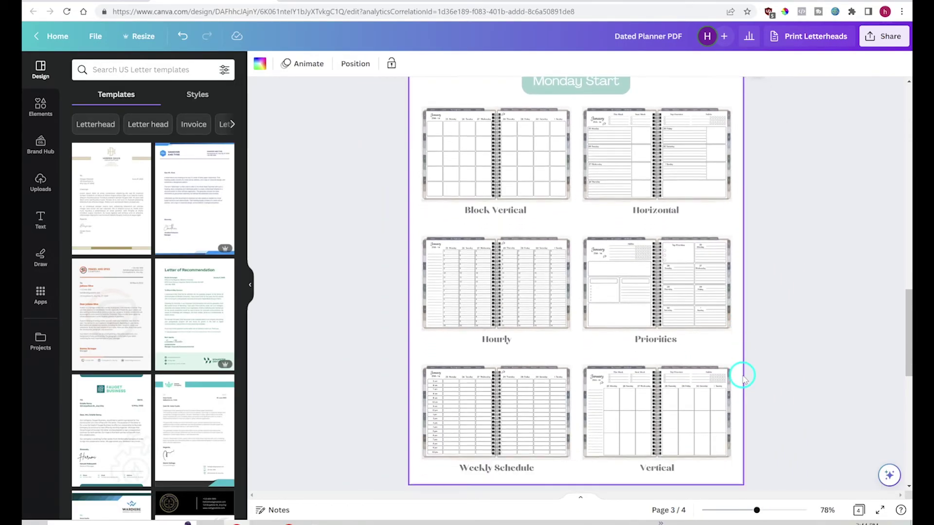
{"action": "scroll", "coordinate": [742, 376], "scroll_direction": "up", "scroll_amount": 1}
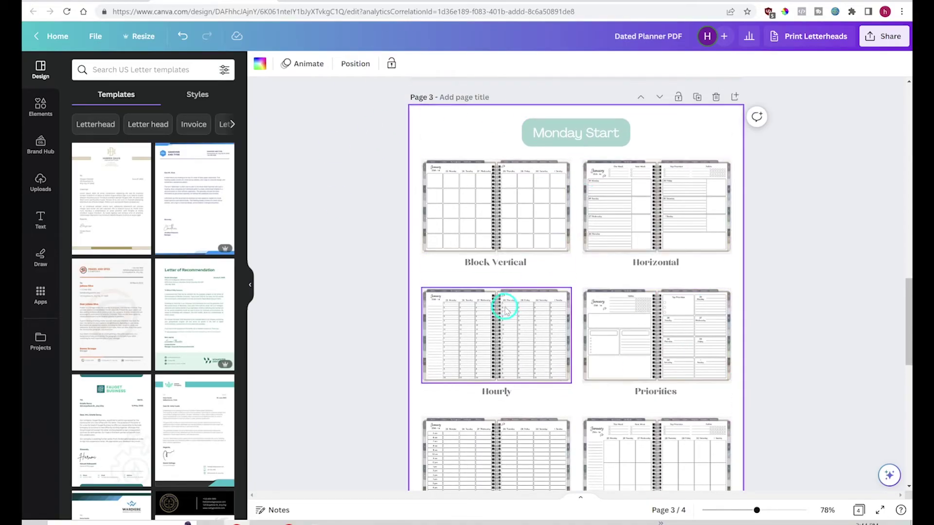
{"action": "scroll", "coordinate": [511, 311], "scroll_direction": "down", "scroll_amount": 1}
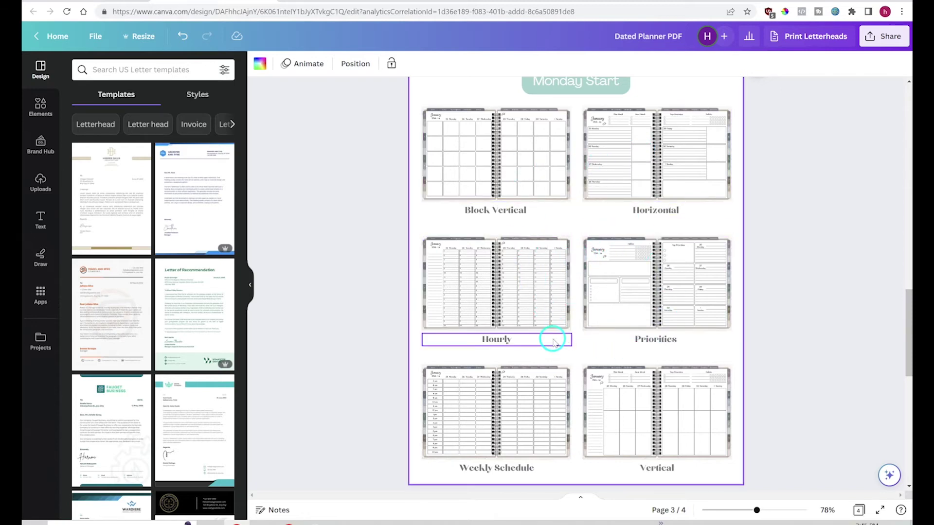
{"action": "right_click", "coordinate": [520, 148]}
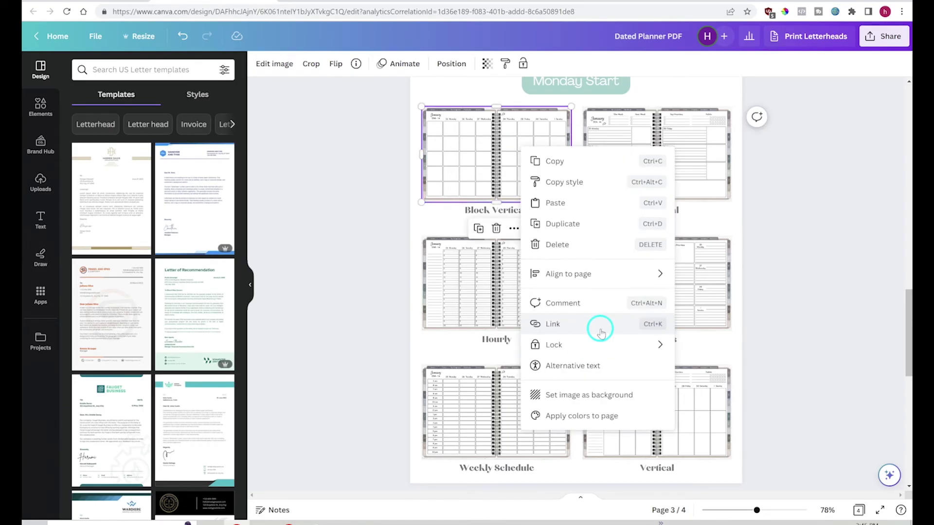
Review the page 1 buttons, the page 2 instructions and the Monday Start layouts on page 3, ending back at the start of page 1.
{"action": "scroll", "coordinate": [427, 236], "scroll_direction": "up", "scroll_amount": 15}
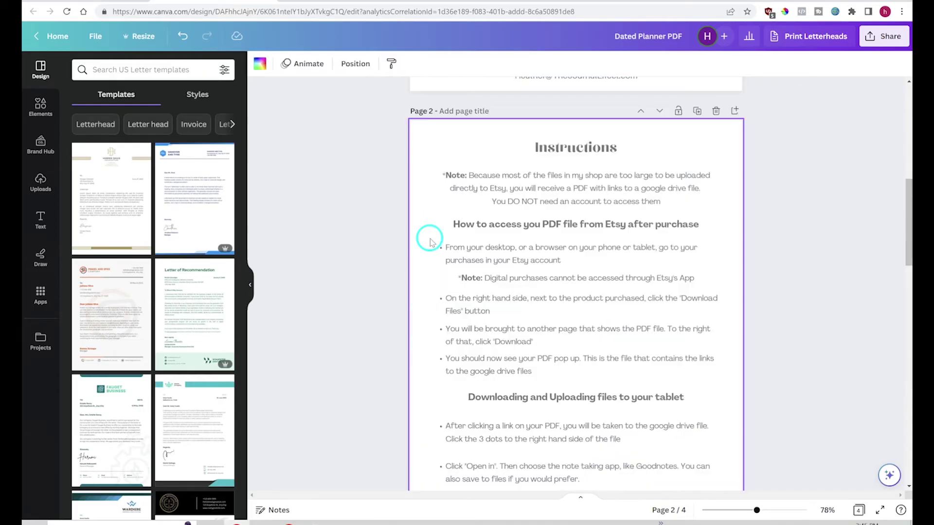
{"action": "scroll", "coordinate": [440, 233], "scroll_direction": "down", "scroll_amount": 2}
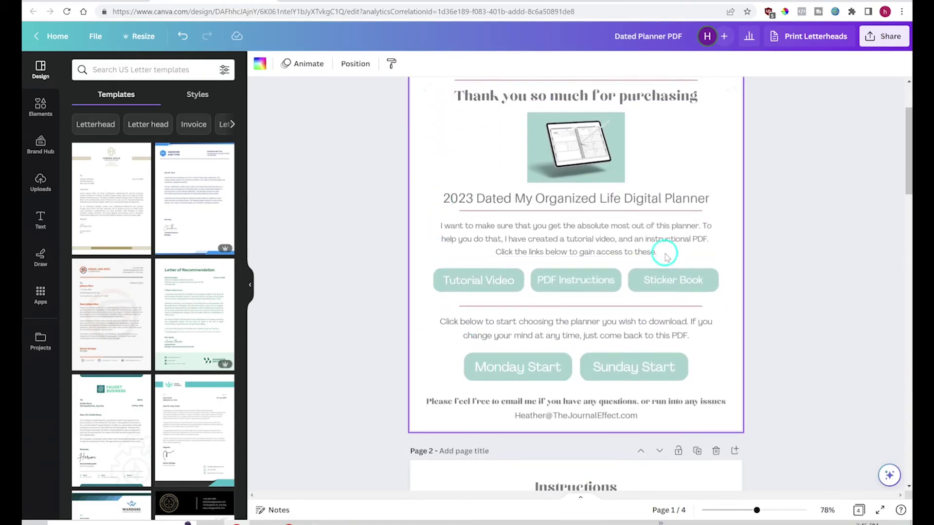
{"action": "scroll", "coordinate": [417, 216], "scroll_direction": "down", "scroll_amount": 1}
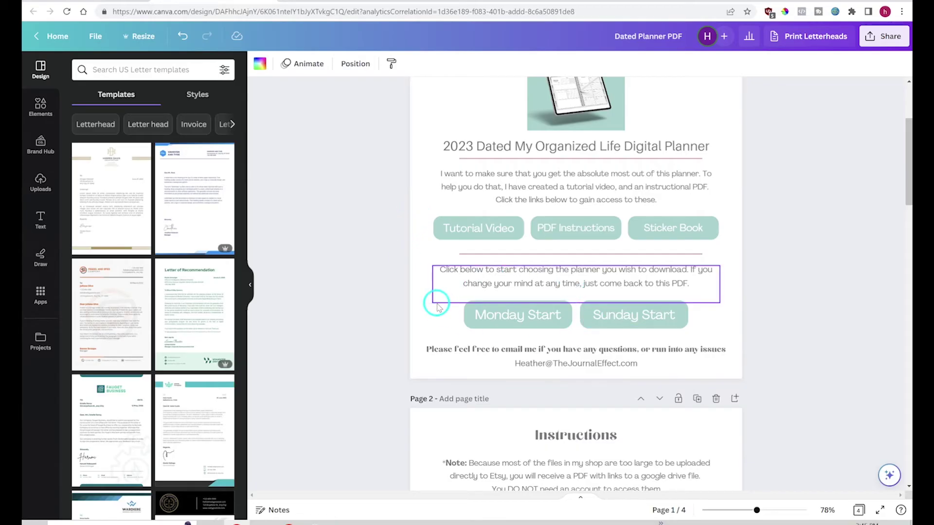
{"action": "scroll", "coordinate": [427, 310], "scroll_direction": "down", "scroll_amount": 1}
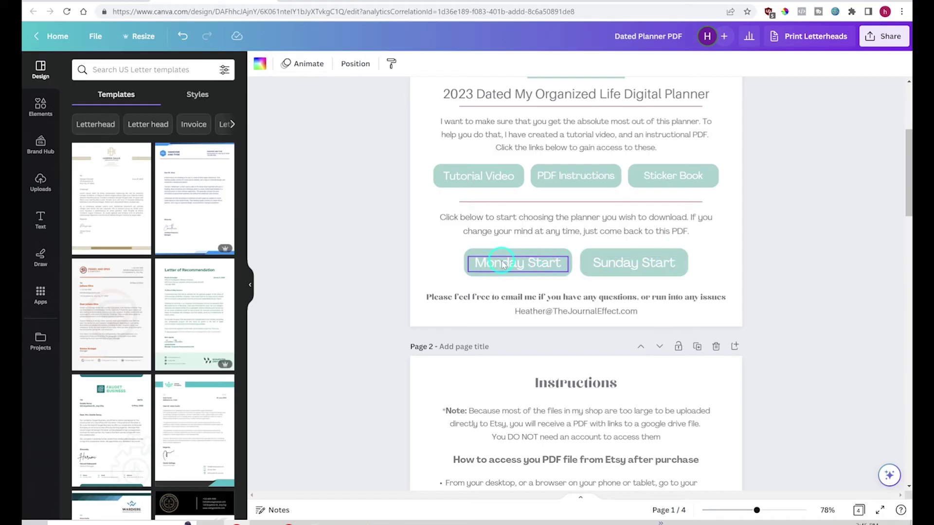
{"action": "scroll", "coordinate": [520, 377], "scroll_direction": "down", "scroll_amount": 15}
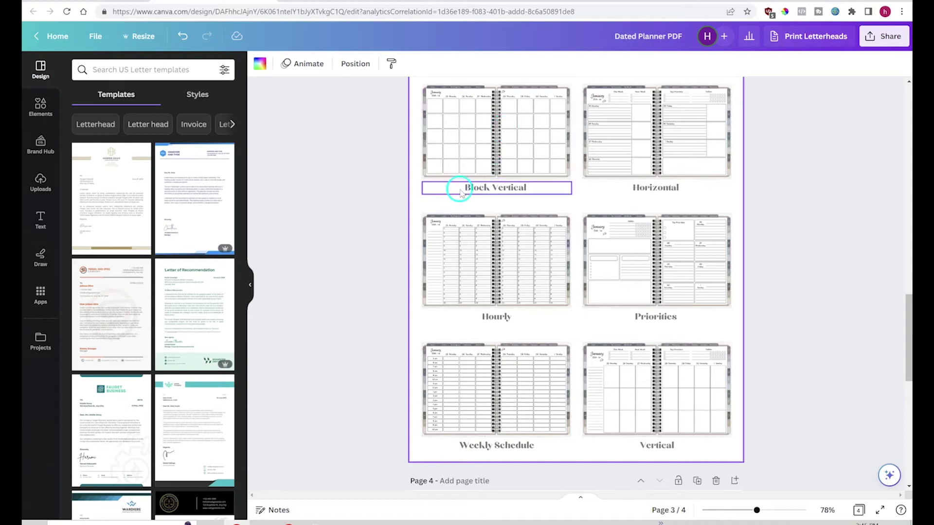
{"action": "scroll", "coordinate": [377, 199], "scroll_direction": "up", "scroll_amount": 6}
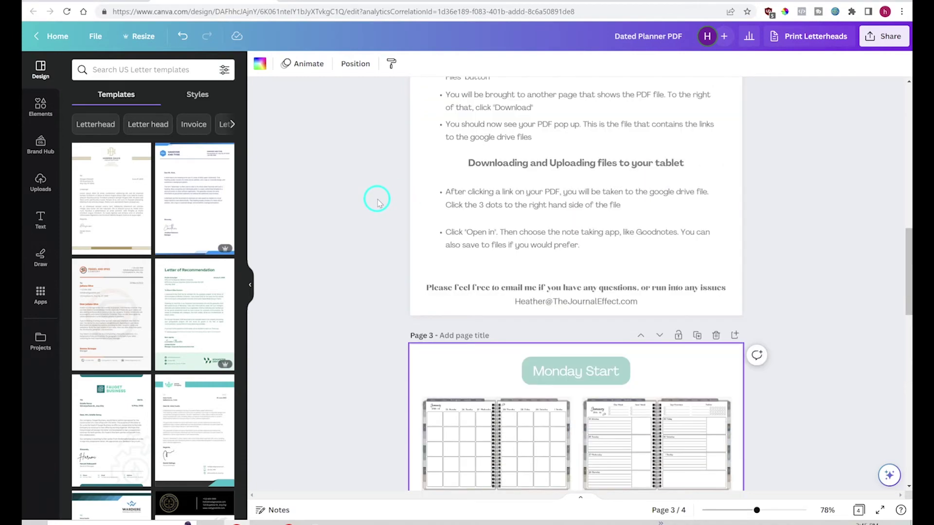
{"action": "scroll", "coordinate": [377, 201], "scroll_direction": "up", "scroll_amount": 10}
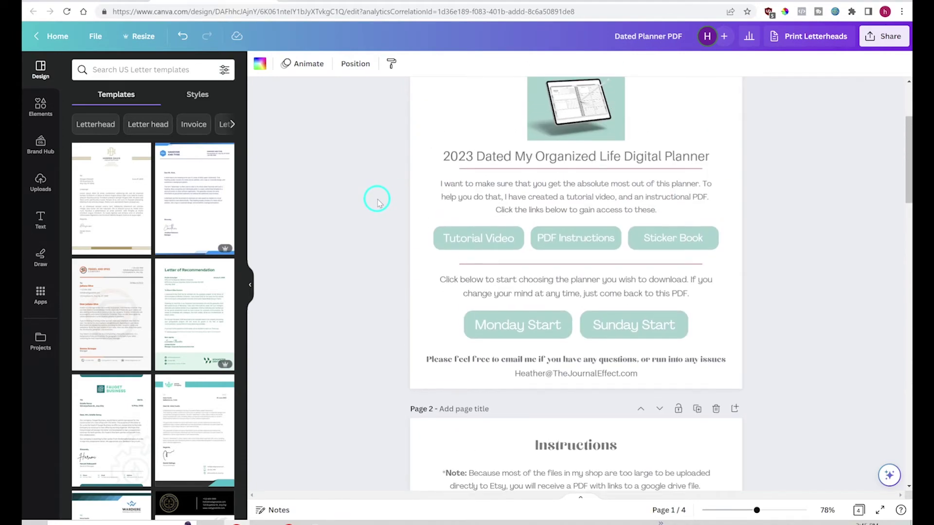
{"action": "scroll", "coordinate": [377, 200], "scroll_direction": "up", "scroll_amount": 3}
{"action": "scroll", "coordinate": [377, 200], "scroll_direction": "down", "scroll_amount": 3}
{"action": "scroll", "coordinate": [378, 200], "scroll_direction": "up", "scroll_amount": 1}
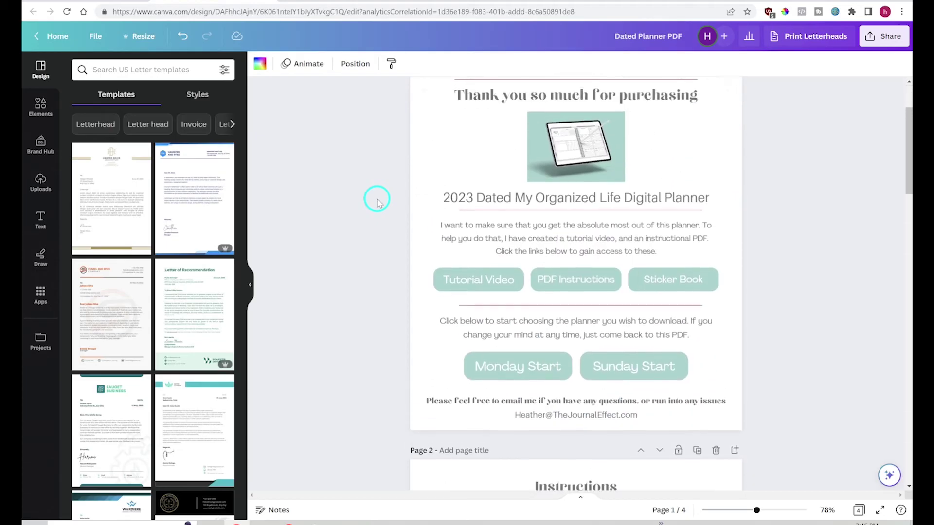
{"action": "scroll", "coordinate": [377, 199], "scroll_direction": "up", "scroll_amount": 2}
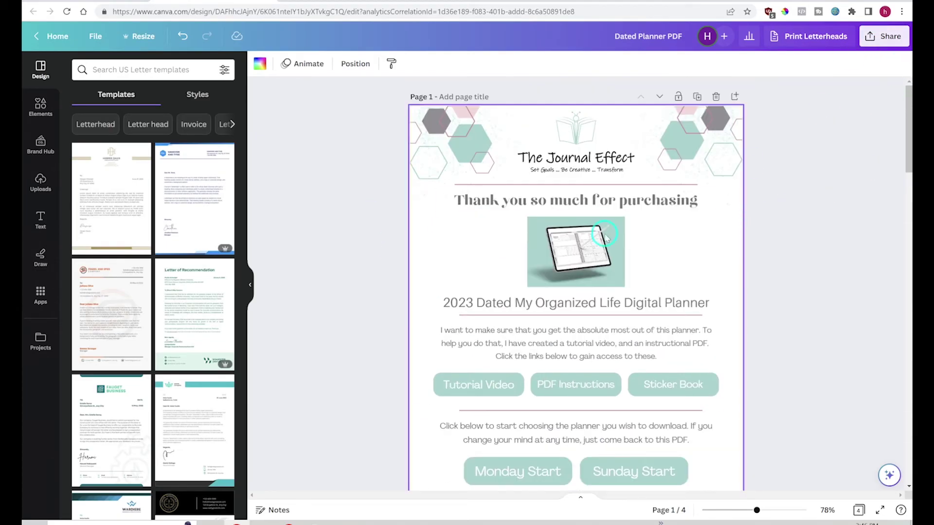
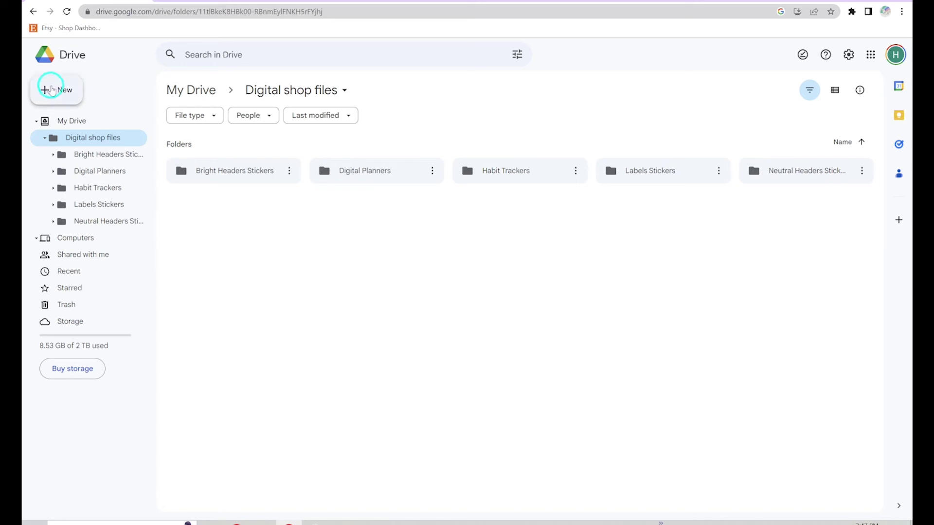
{"action": "left_click", "coordinate": [53, 90]}
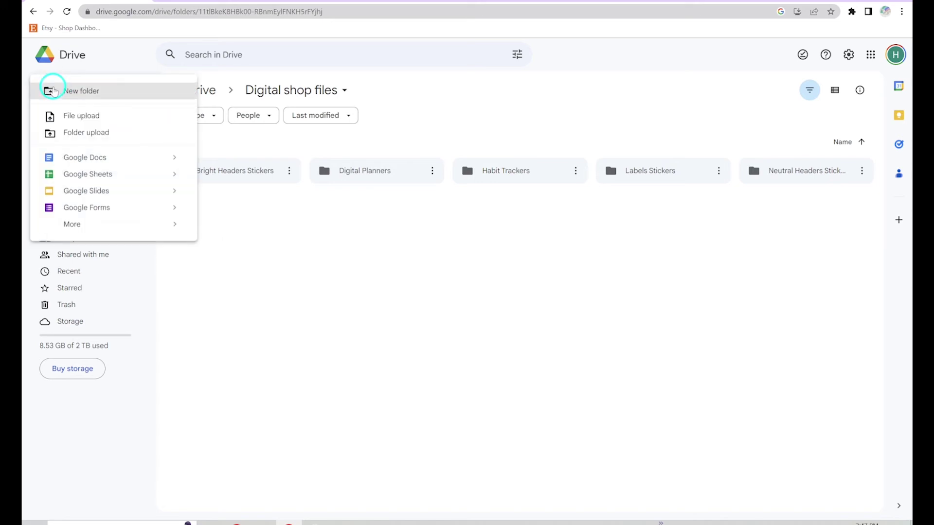
{"action": "left_click", "coordinate": [90, 90]}
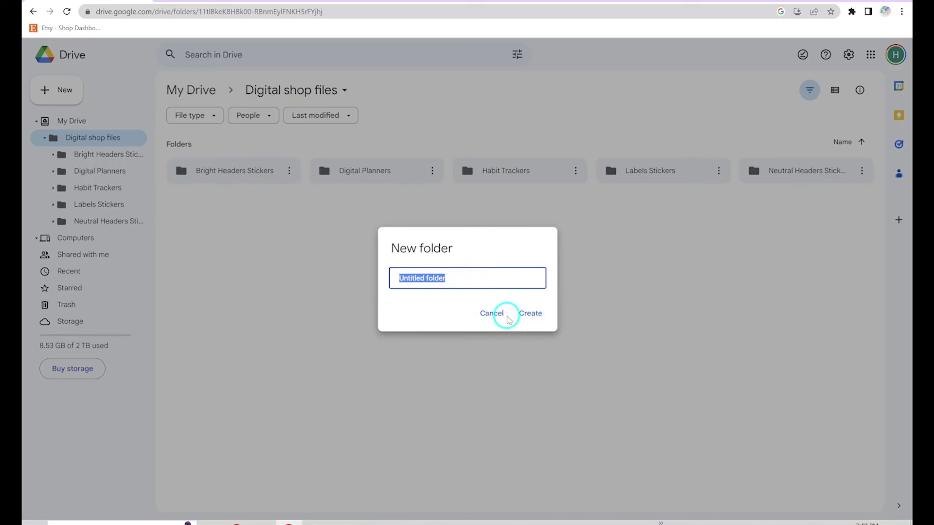
{"action": "left_click", "coordinate": [492, 312]}
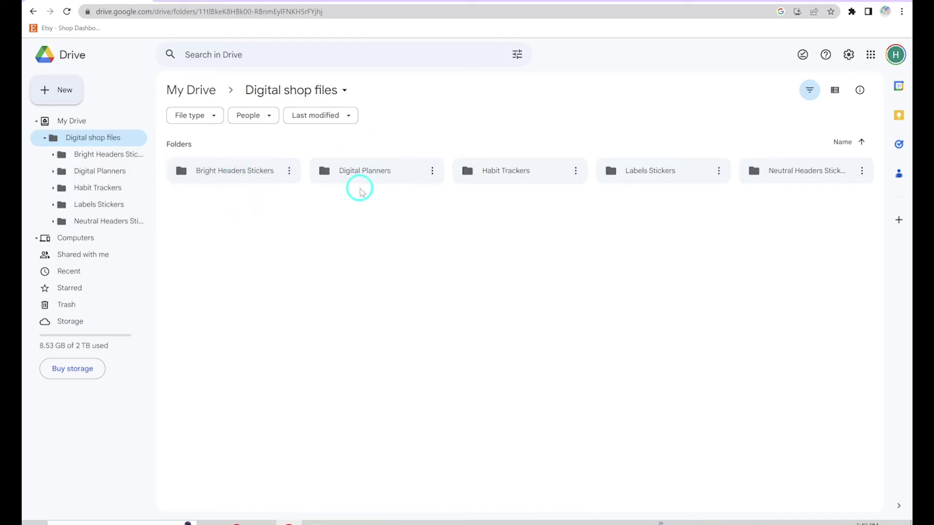
Open the "MOL 2023 - Mon" folder inside the Digital Planners folder in Google Drive.
{"action": "left_click", "coordinate": [369, 173]}
{"action": "double_click", "coordinate": [368, 173]}
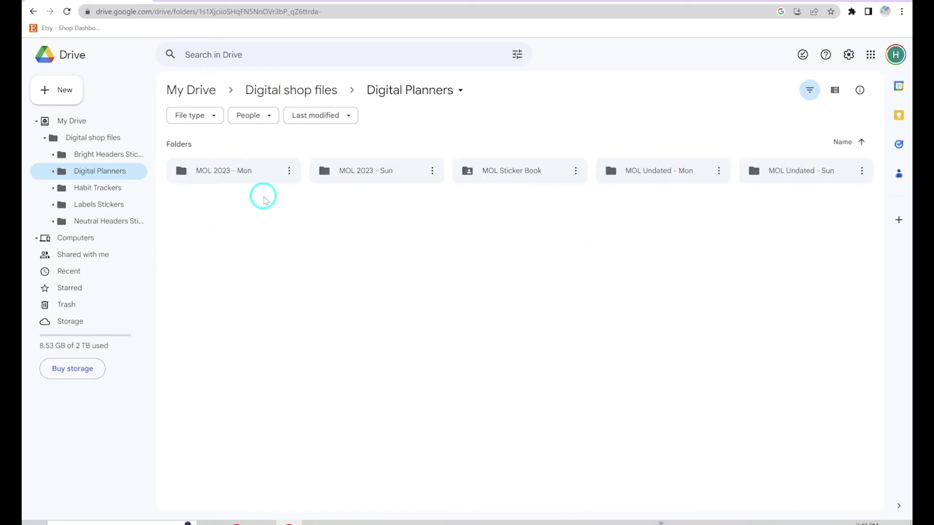
{"action": "double_click", "coordinate": [257, 170]}
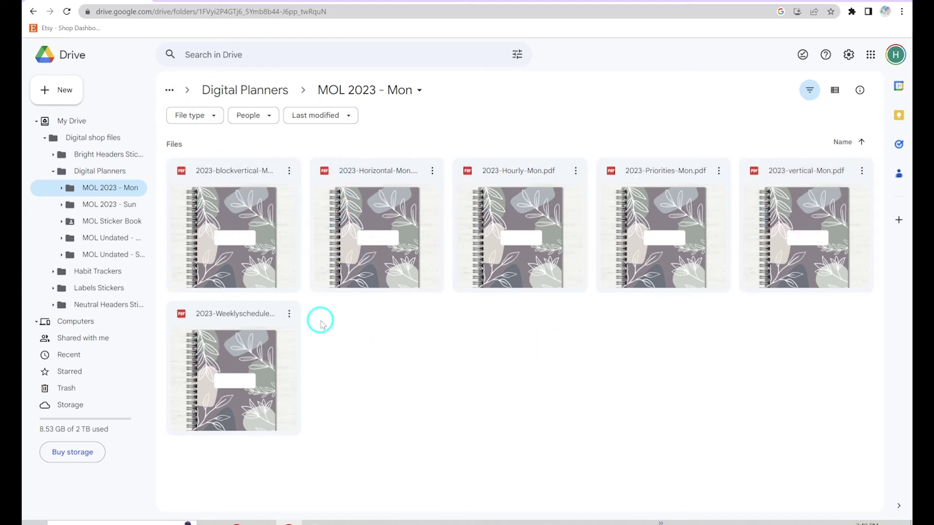
Set the general access of 2023-blockvertical-Mon.pdf to "Anyone with the link", after trying "Restricted", and copy its share link.
{"action": "left_click", "coordinate": [289, 171]}
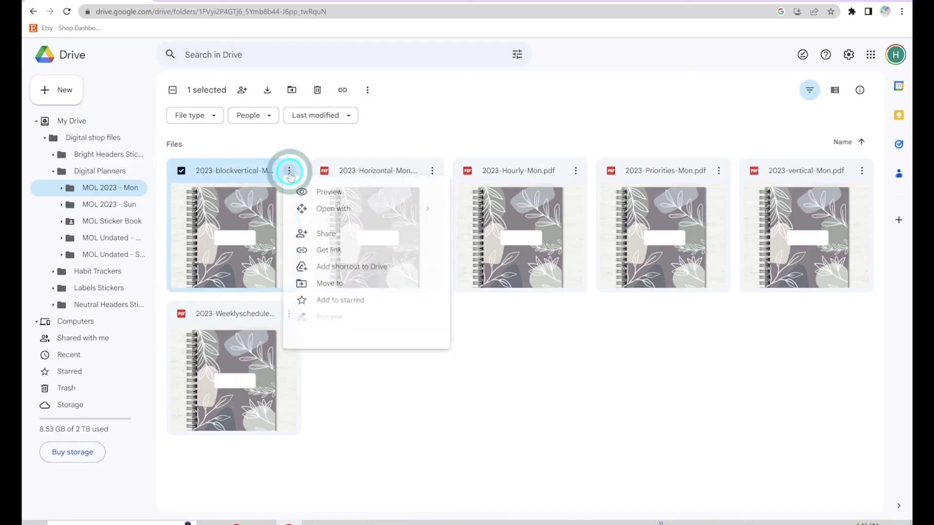
{"action": "left_click", "coordinate": [339, 256]}
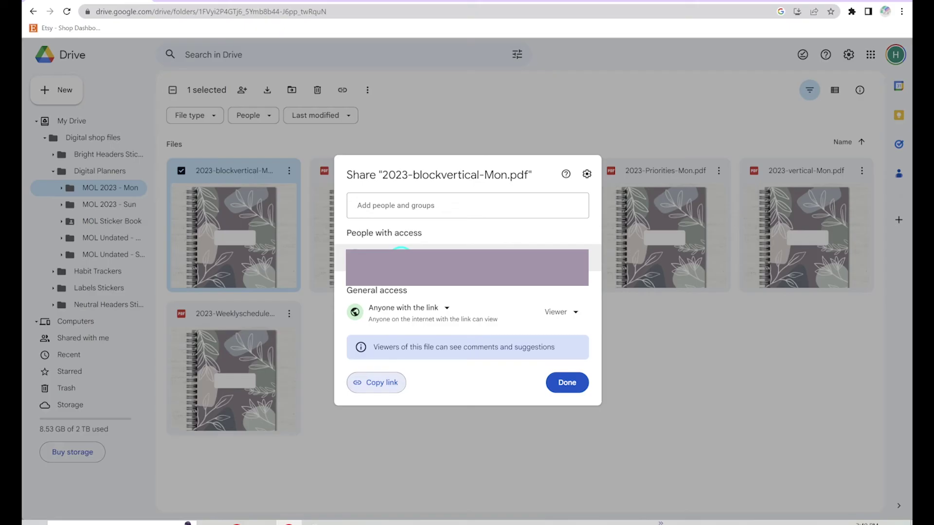
{"action": "left_click", "coordinate": [418, 311]}
{"action": "left_click", "coordinate": [415, 327]}
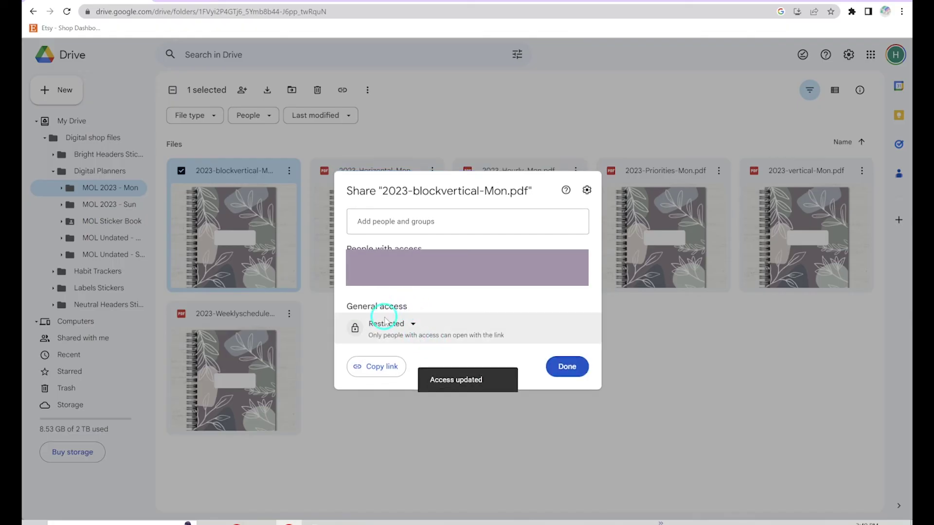
{"action": "left_click", "coordinate": [413, 325]}
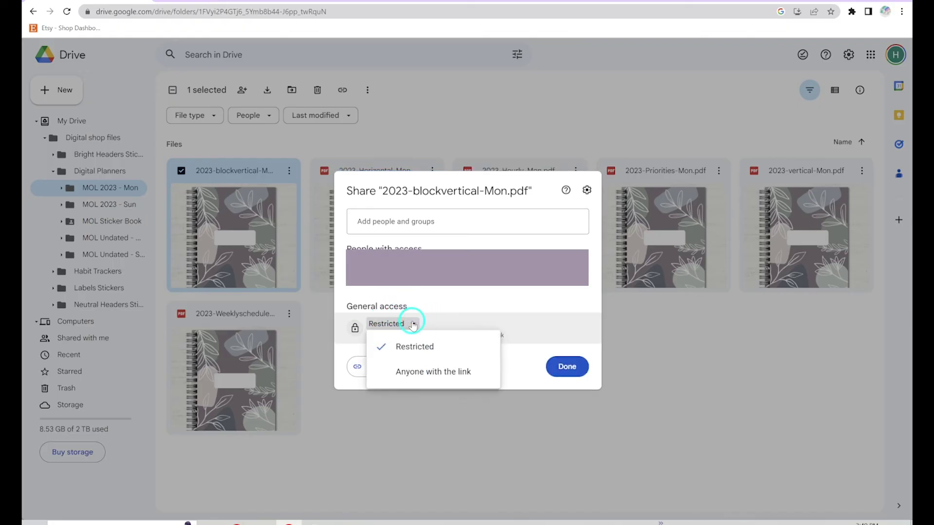
{"action": "left_click", "coordinate": [418, 372]}
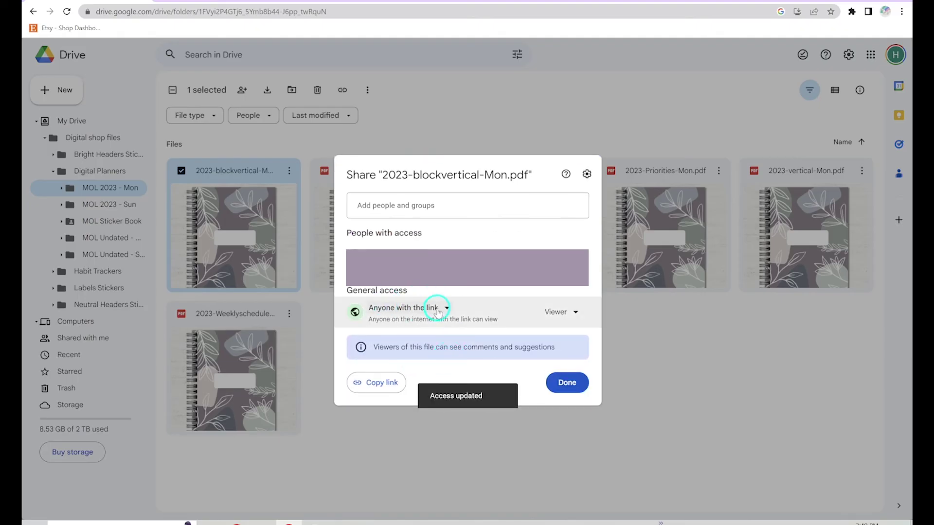
{"action": "left_click", "coordinate": [376, 384]}
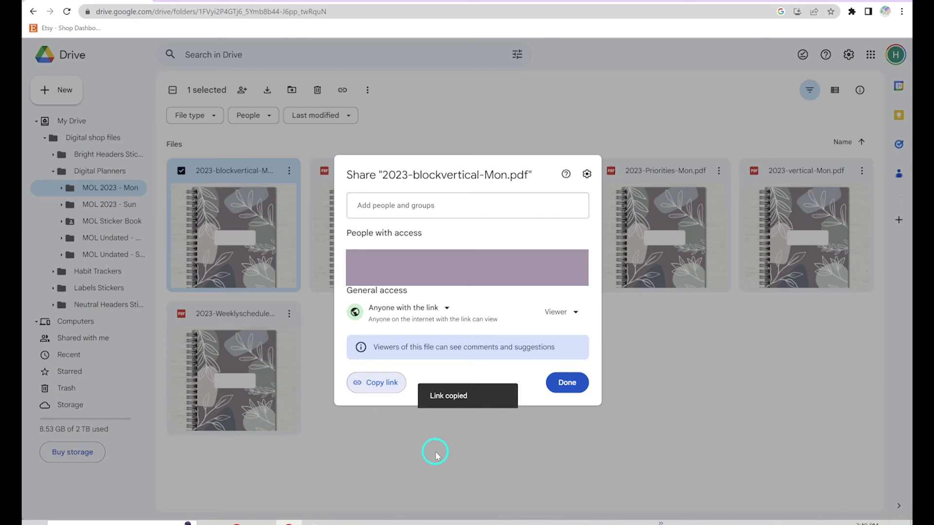
{"action": "left_click", "coordinate": [568, 382]}
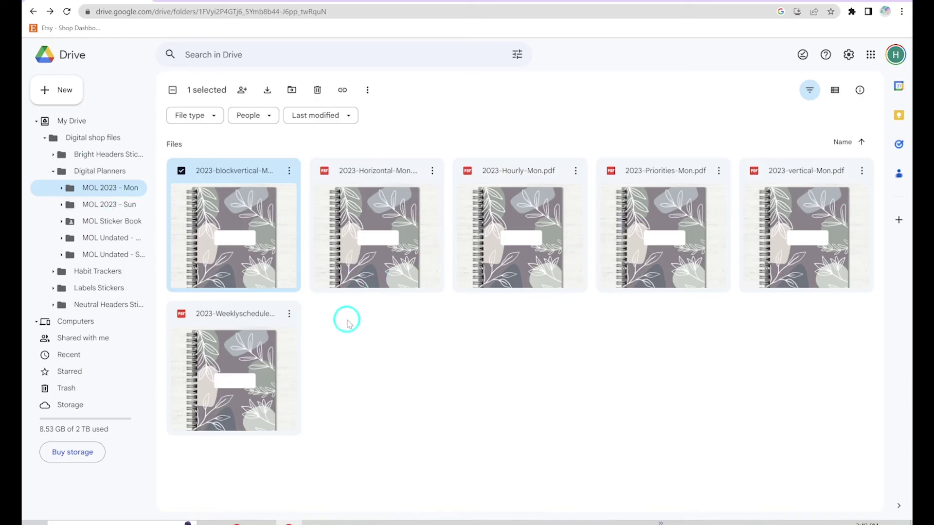
Open the "Digital shop files" folder and bring up the file upload picker, closing it without uploading anything.
{"action": "left_click", "coordinate": [92, 138]}
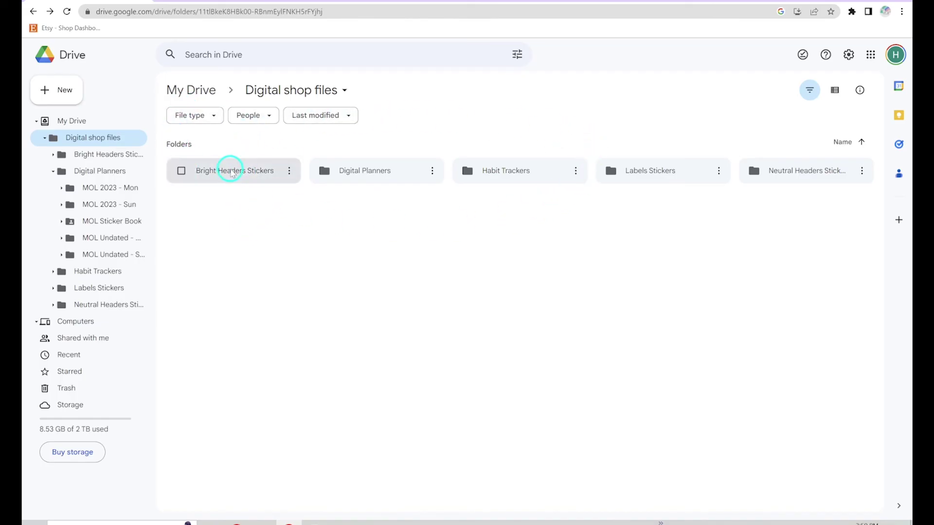
{"action": "left_click", "coordinate": [62, 90]}
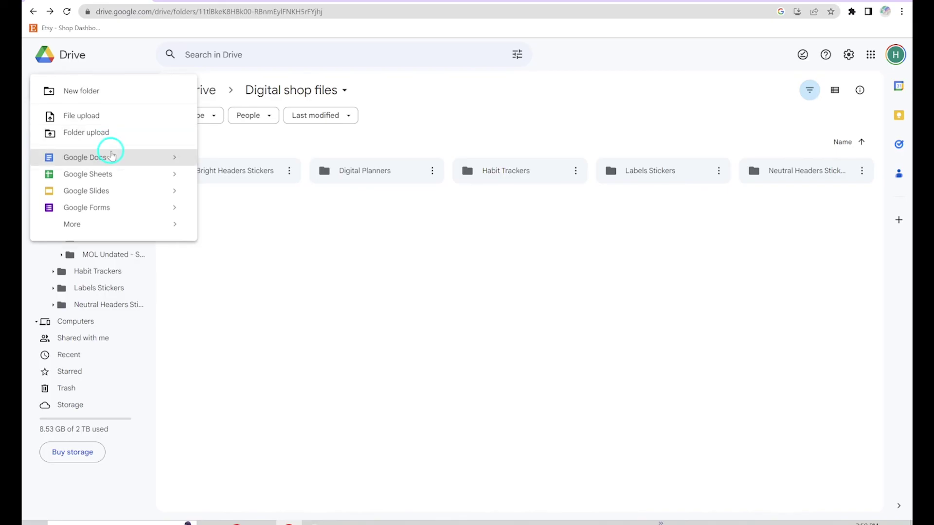
{"action": "left_click", "coordinate": [98, 119]}
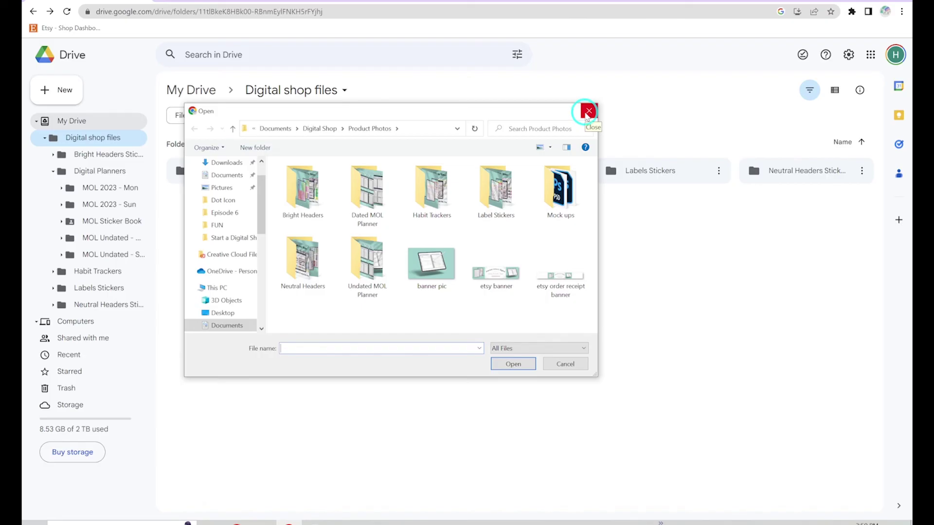
{"action": "left_click", "coordinate": [587, 113]}
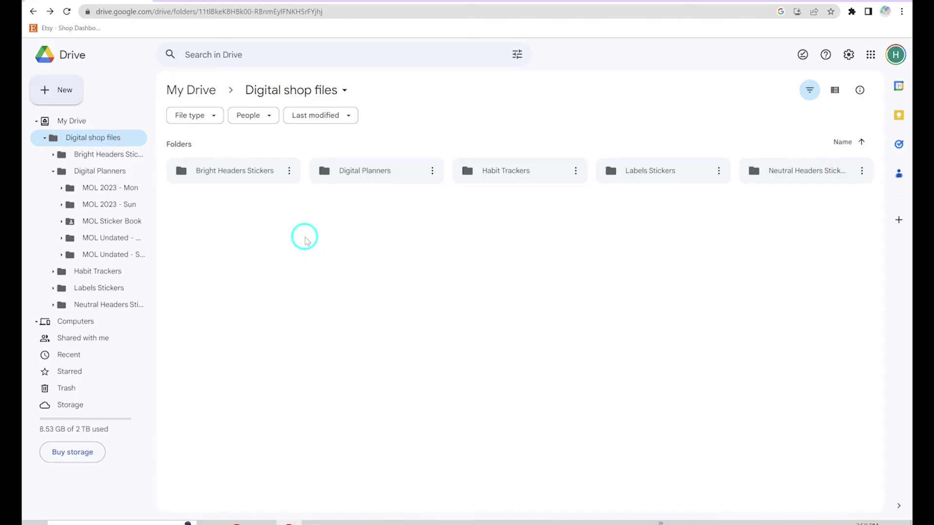
Review the contents of the "Bright Headers Stickers" and "Habit Trackers" folders, returning to "Digital shop files" after each.
{"action": "double_click", "coordinate": [253, 178]}
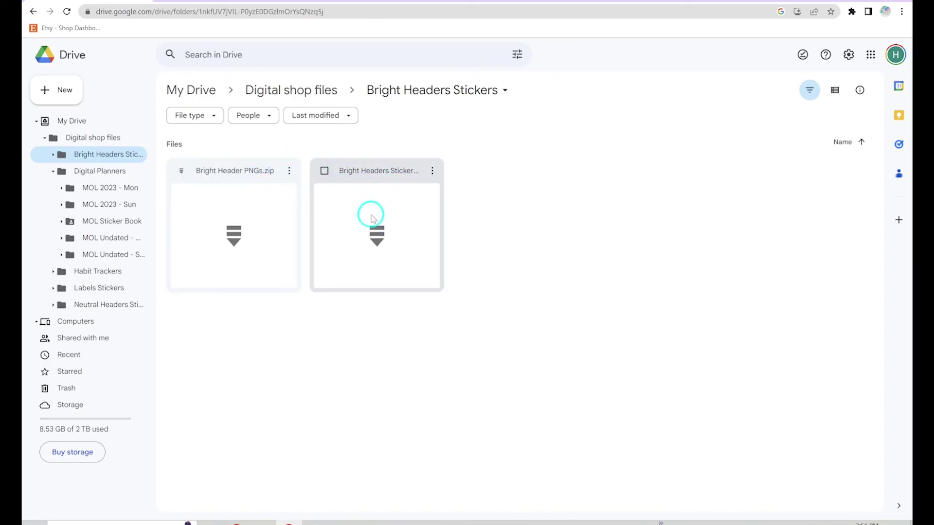
{"action": "key", "text": "alt+Left"}
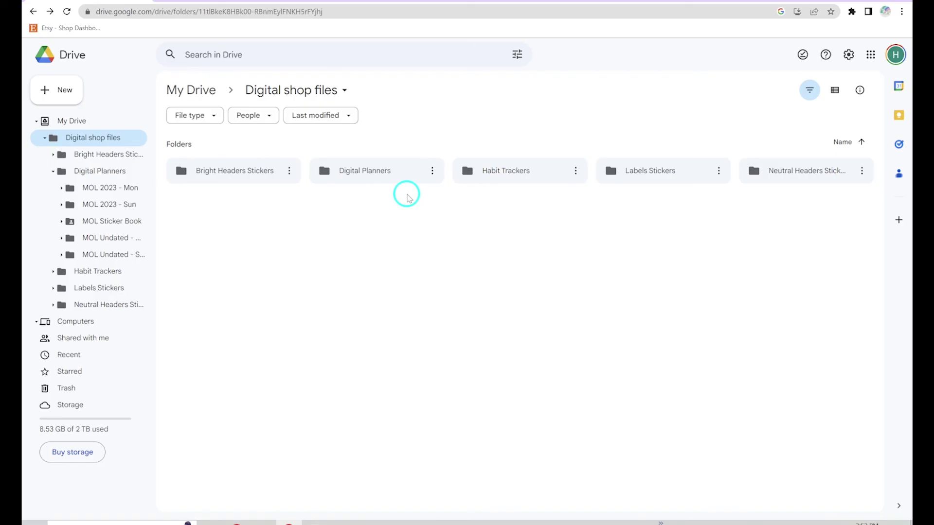
{"action": "double_click", "coordinate": [509, 174]}
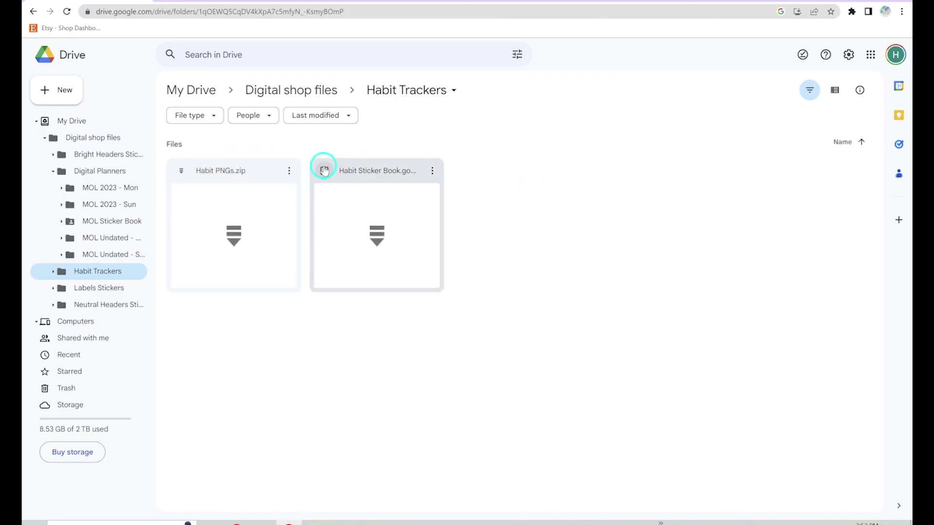
{"action": "left_click", "coordinate": [33, 12]}
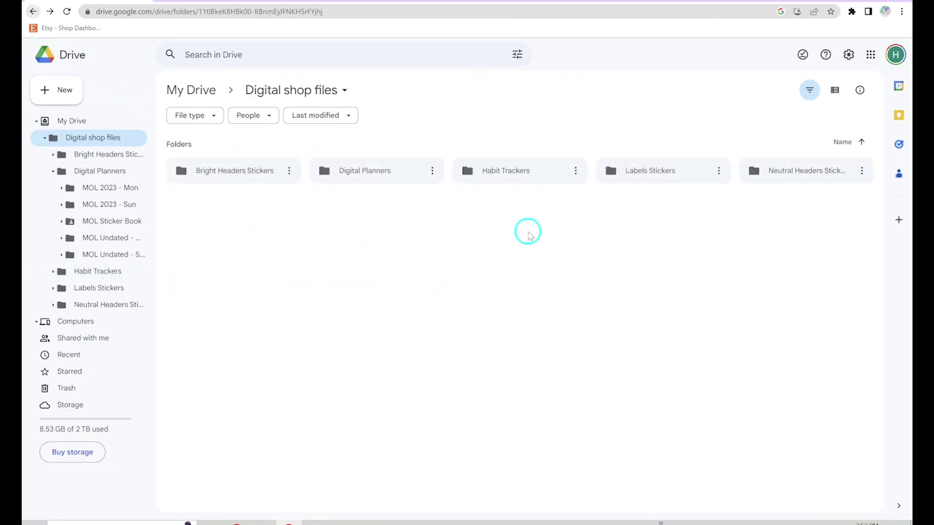
Set the general access of the "Habit Trackers" folder to "Anyone with the link" and close its sharing settings.
{"action": "left_click", "coordinate": [573, 171]}
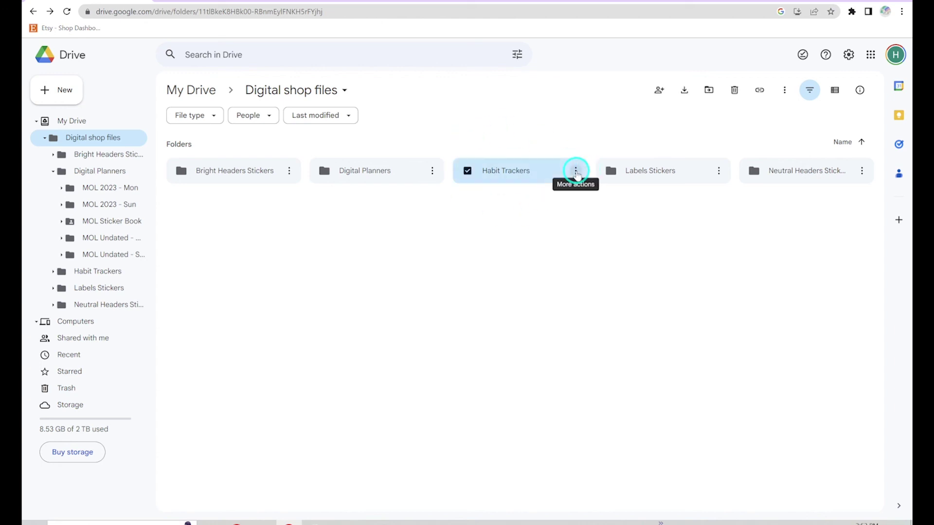
{"action": "left_click", "coordinate": [575, 171]}
{"action": "left_click", "coordinate": [613, 236]}
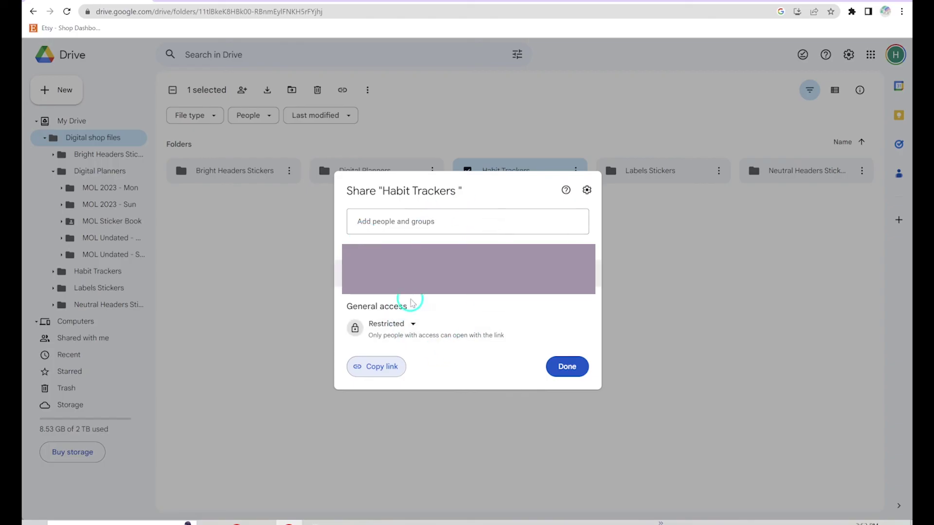
{"action": "left_click", "coordinate": [413, 323]}
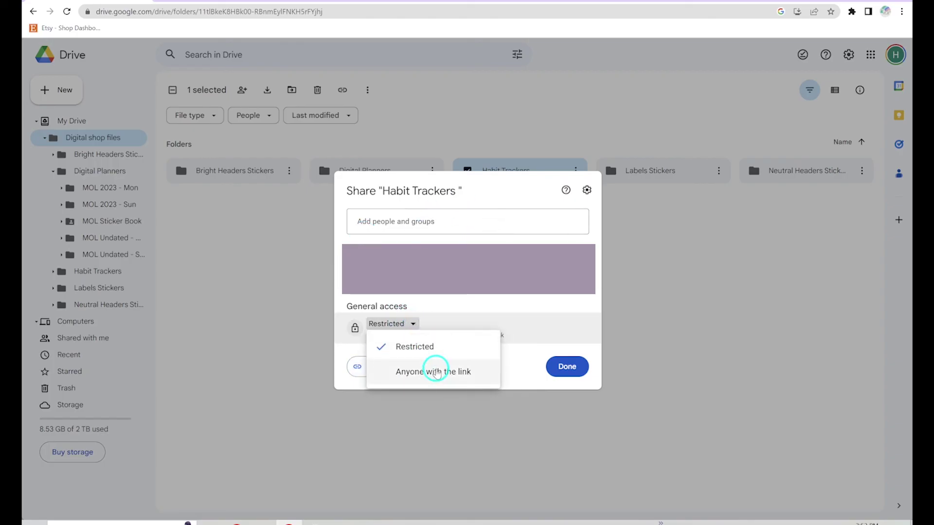
{"action": "left_click", "coordinate": [437, 373]}
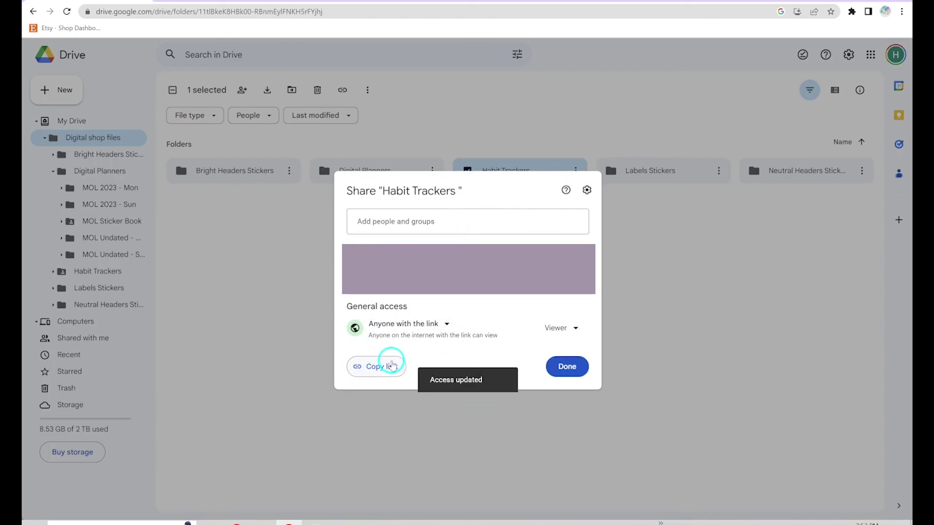
{"action": "left_click", "coordinate": [564, 367]}
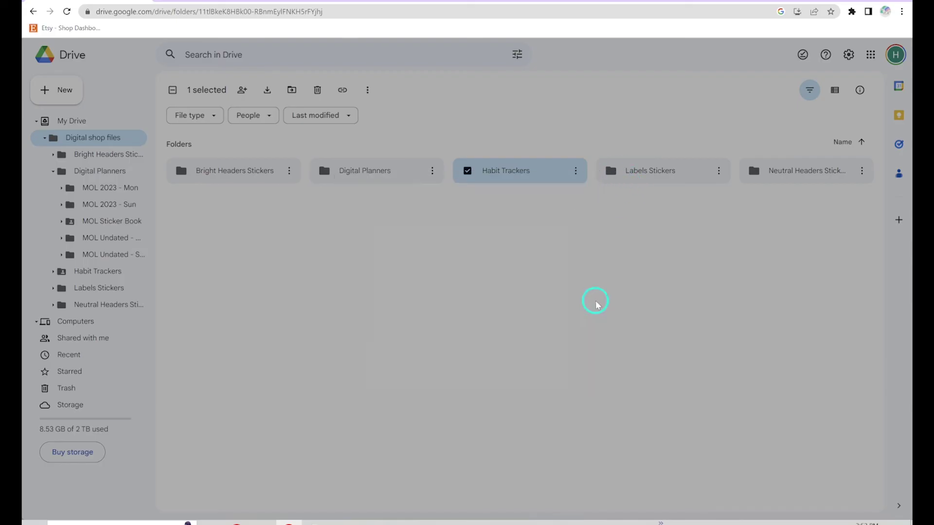